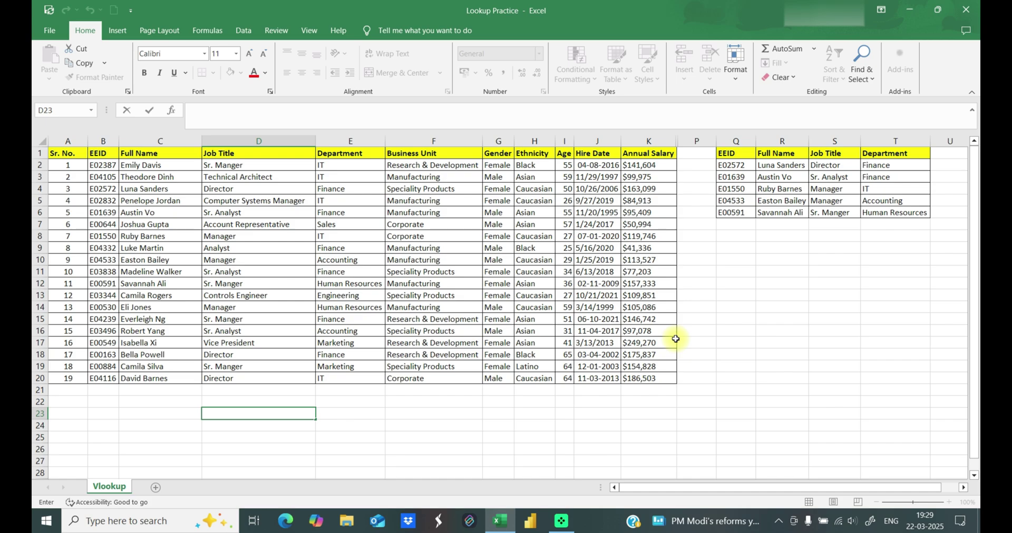
- Select the employee data from the Sr. No. column through Gender, including headers (A1:G20), on the Vlookup sheet
{"action": "left_click", "coordinate": [498, 248]}
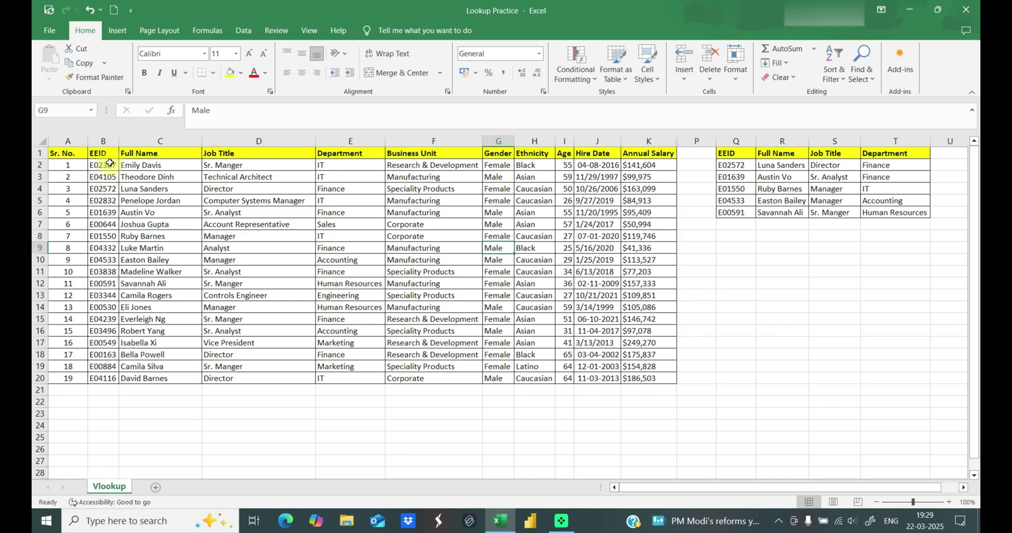
{"action": "left_click", "coordinate": [76, 153]}
{"action": "left_click_drag", "start_coordinate": [76, 153], "coordinate": [491, 376]}
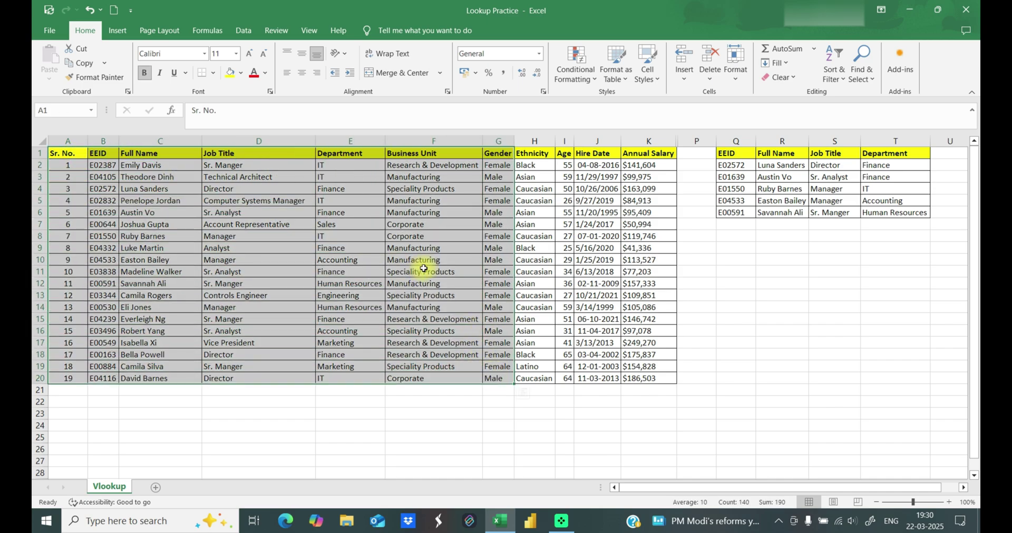
{"action": "key", "text": "ctrl+c"}
{"action": "key", "text": "ctrl+v"}
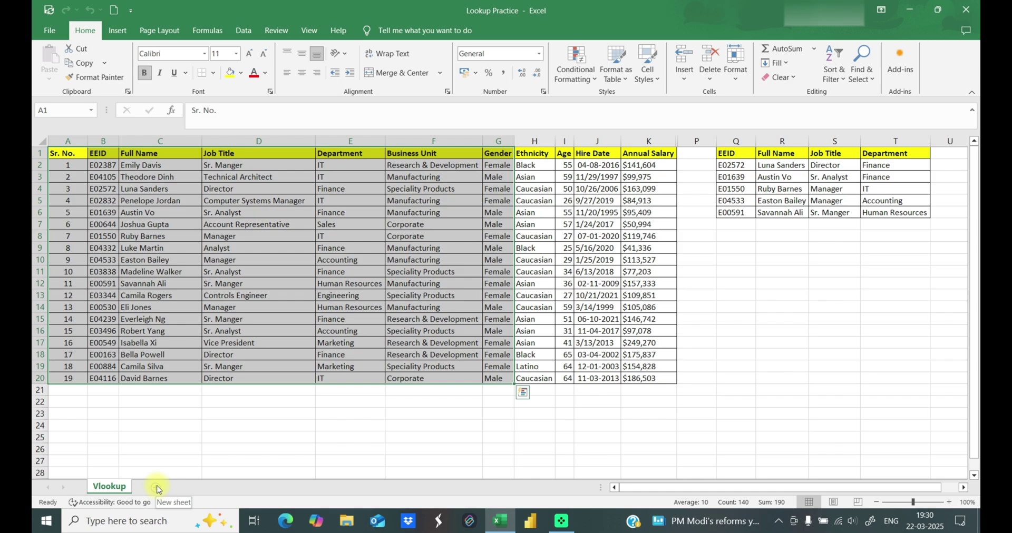
- Add a new worksheet and rename it Hlookup
{"action": "left_click", "coordinate": [157, 489]}
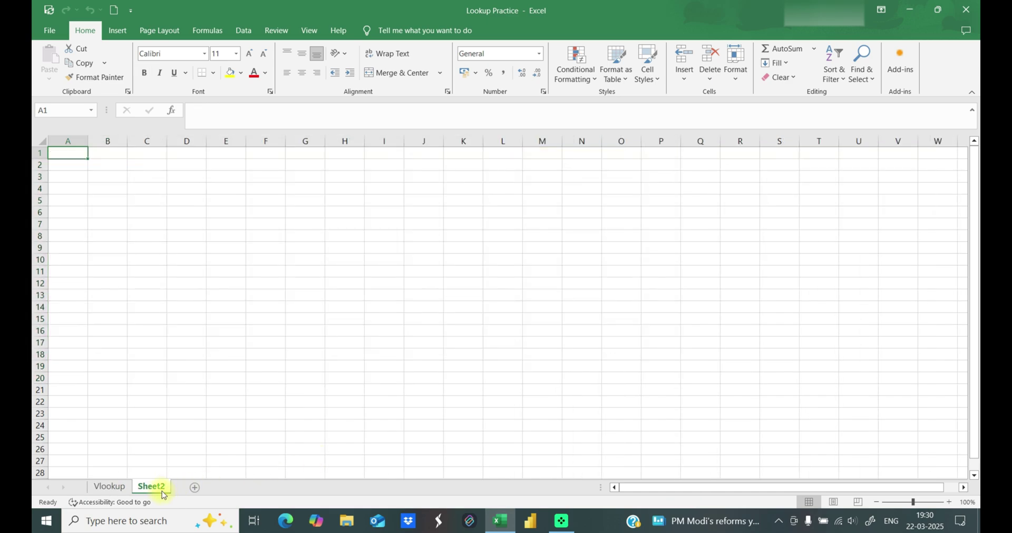
{"action": "double_click", "coordinate": [158, 487]}
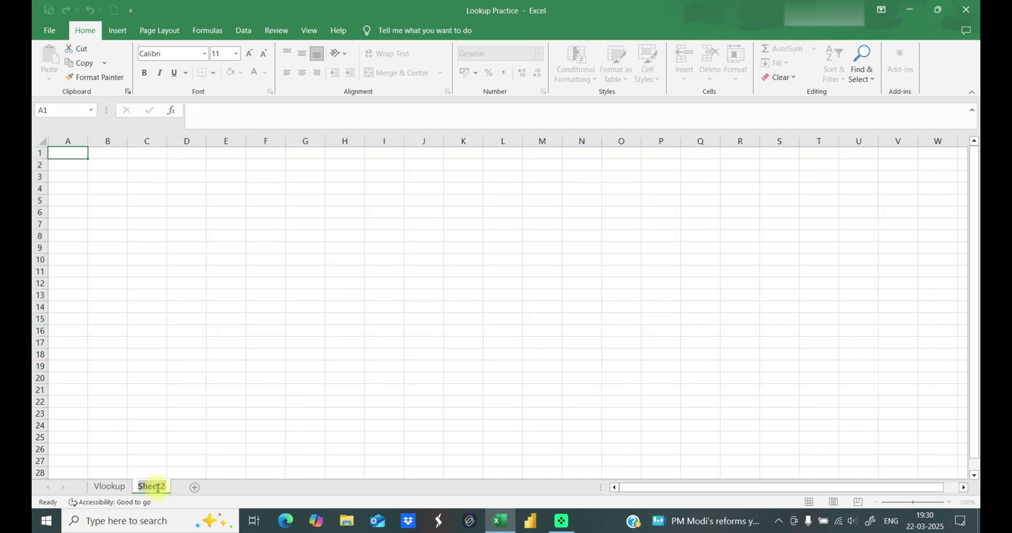
{"action": "type", "text": "Hlookup"}
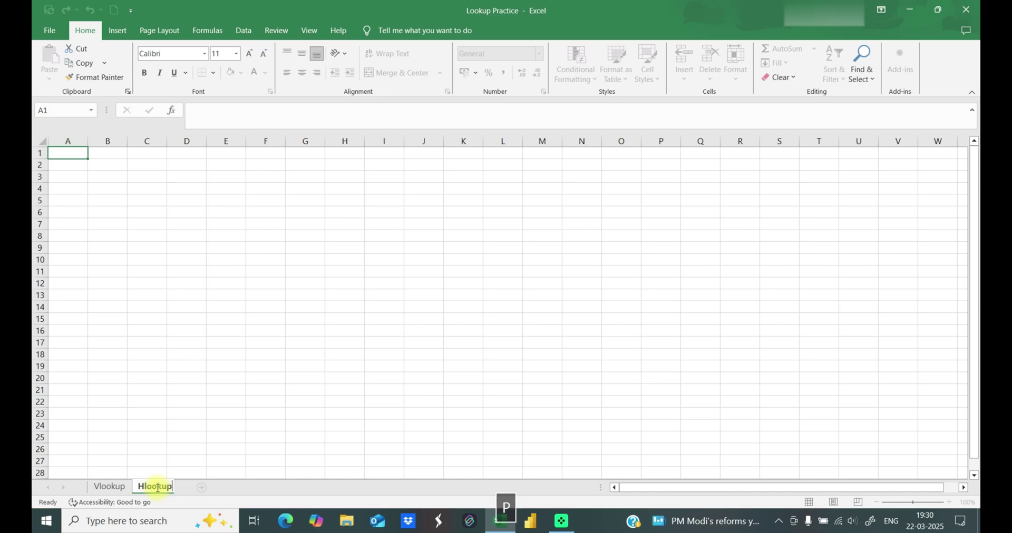
{"action": "key", "text": "Return"}
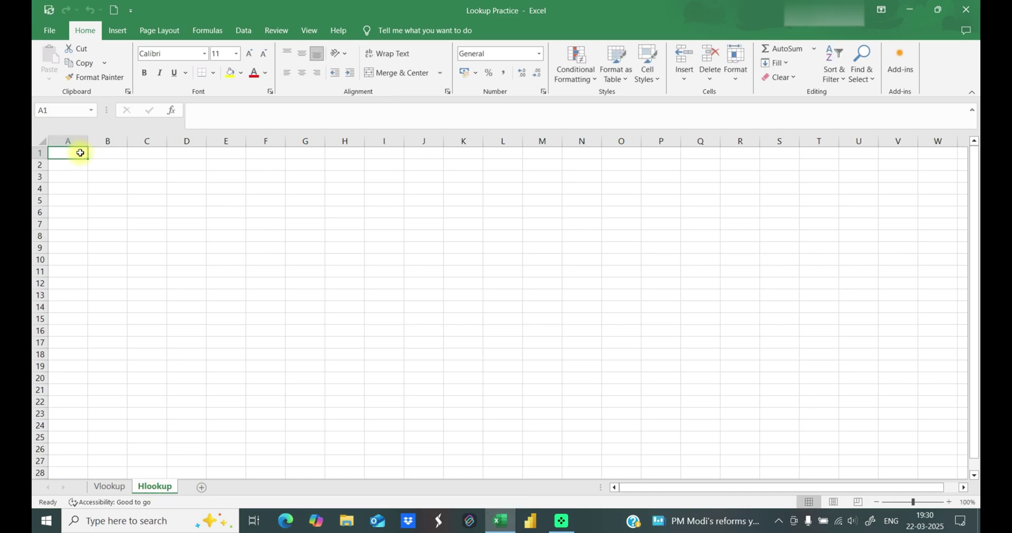
- Copy A1:G20 from the Vlookup sheet, paste it transposed at A1 of the Hlookup sheet, and compare it with the original
{"action": "left_click", "coordinate": [109, 487]}
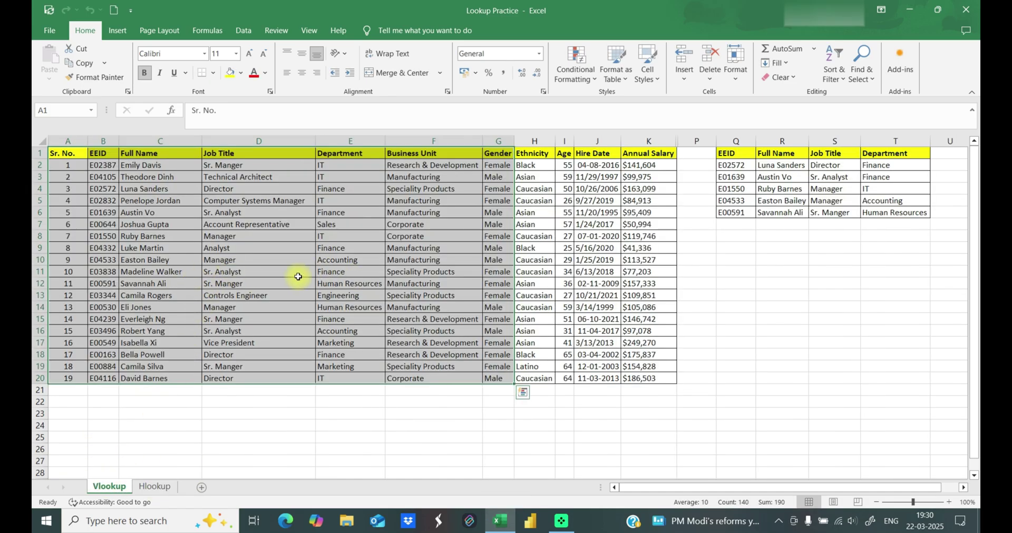
{"action": "key", "text": "ctrl+c"}
{"action": "left_click", "coordinate": [154, 487]}
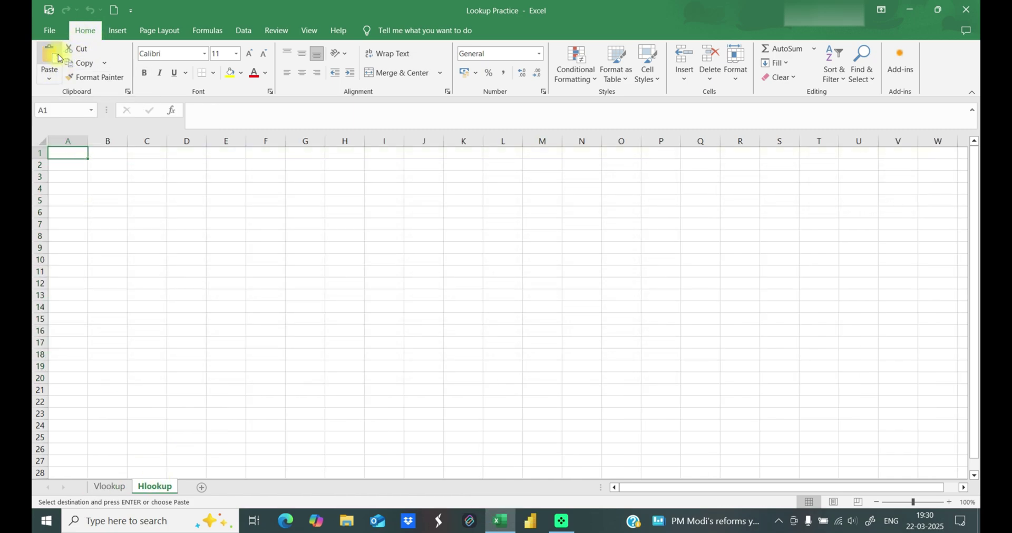
{"action": "left_click", "coordinate": [49, 77]}
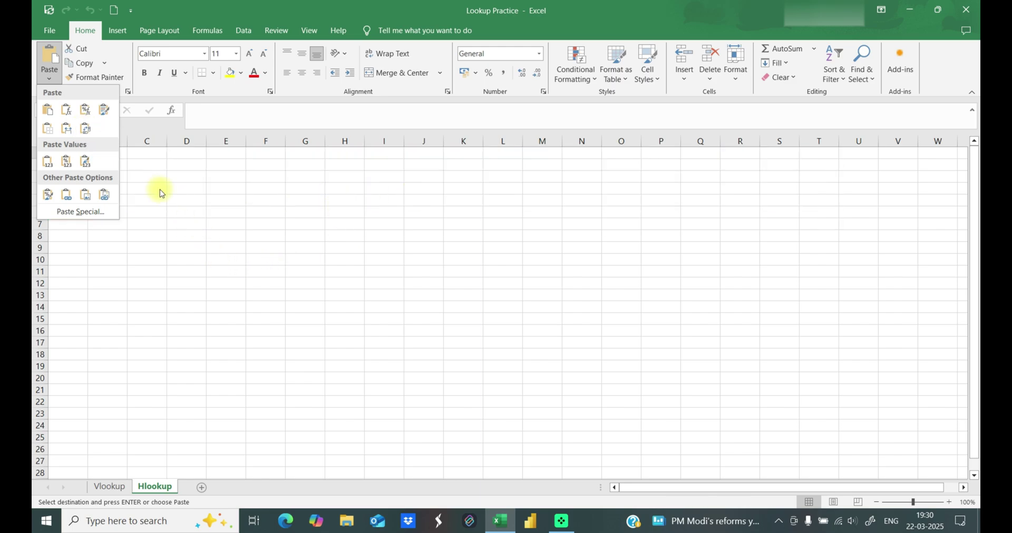
{"action": "key", "text": "Escape"}
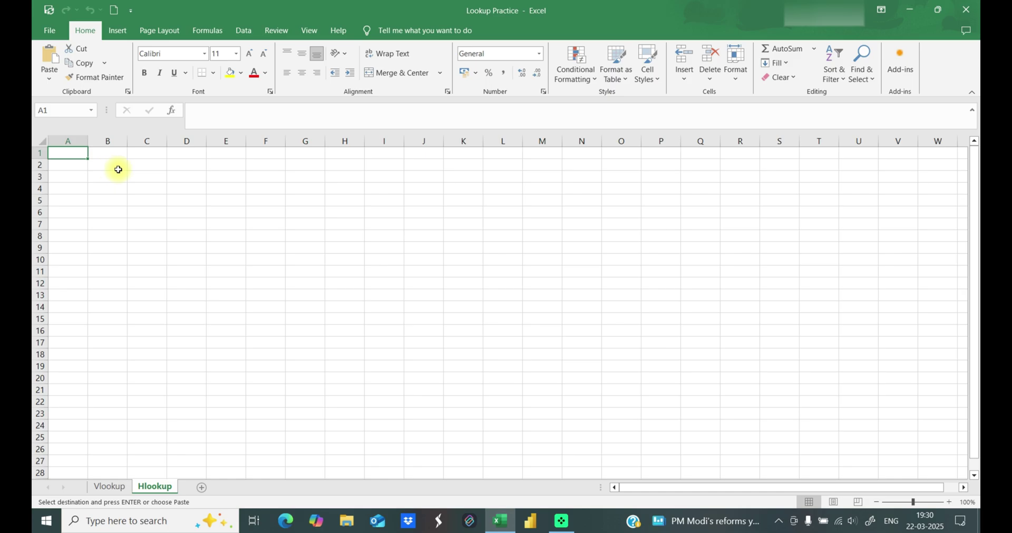
{"action": "key", "text": "ctrl+alt+v"}
{"action": "left_click_drag", "start_coordinate": [592, 294], "coordinate": [394, 191]}
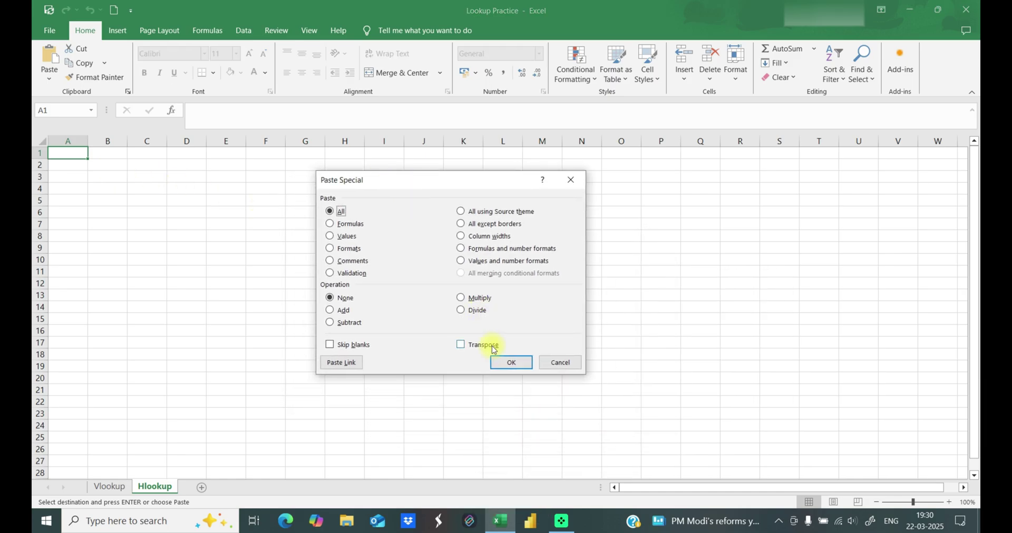
{"action": "left_click", "coordinate": [461, 346]}
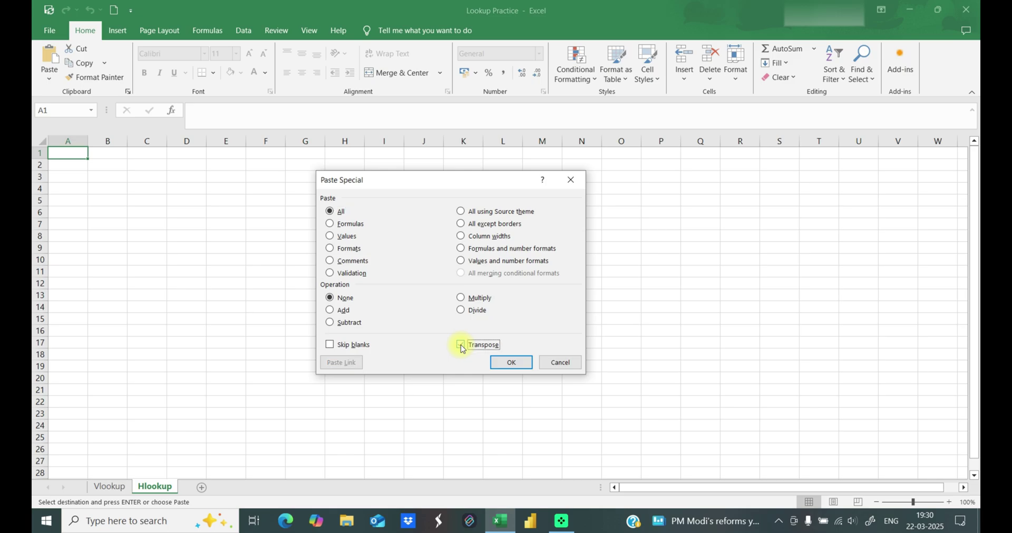
{"action": "left_click", "coordinate": [509, 363]}
{"action": "left_click", "coordinate": [255, 293]}
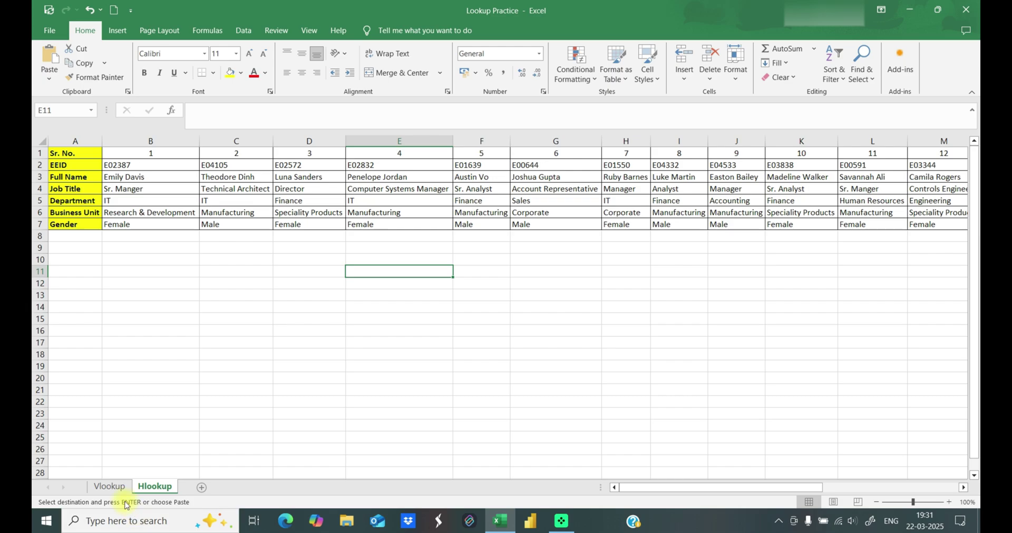
{"action": "left_click", "coordinate": [109, 486]}
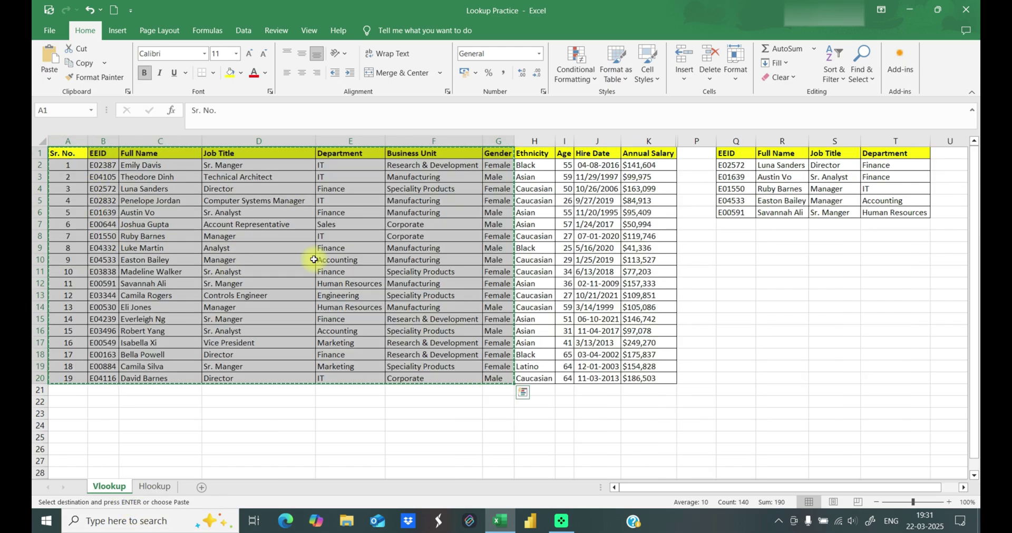
{"action": "left_click", "coordinate": [154, 486]}
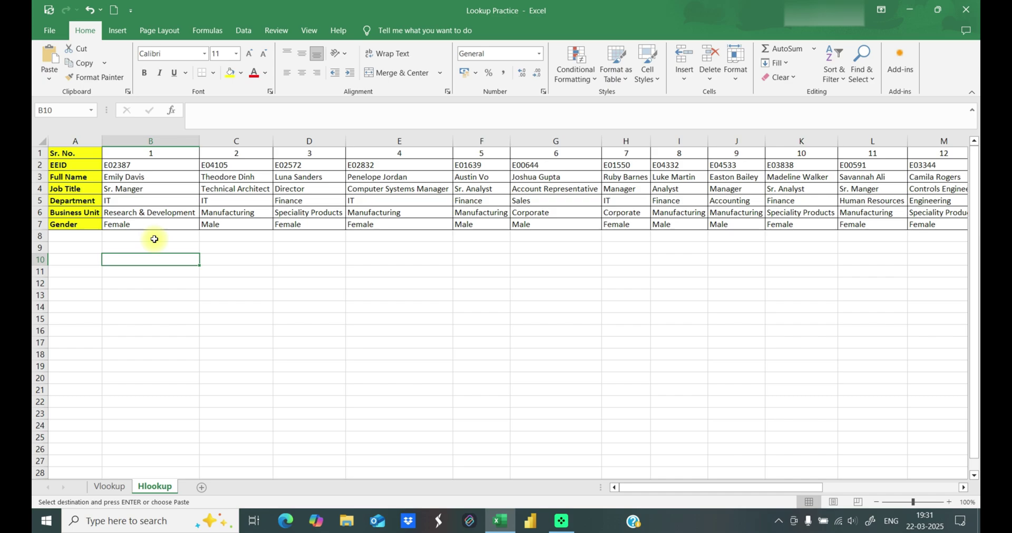
- Copy the EEID header and first five IDs (A2:F2) and paste them transposed as a column starting at A11
{"action": "left_click_drag", "start_coordinate": [71, 165], "coordinate": [475, 165]}
{"action": "key", "text": "ctrl+c"}
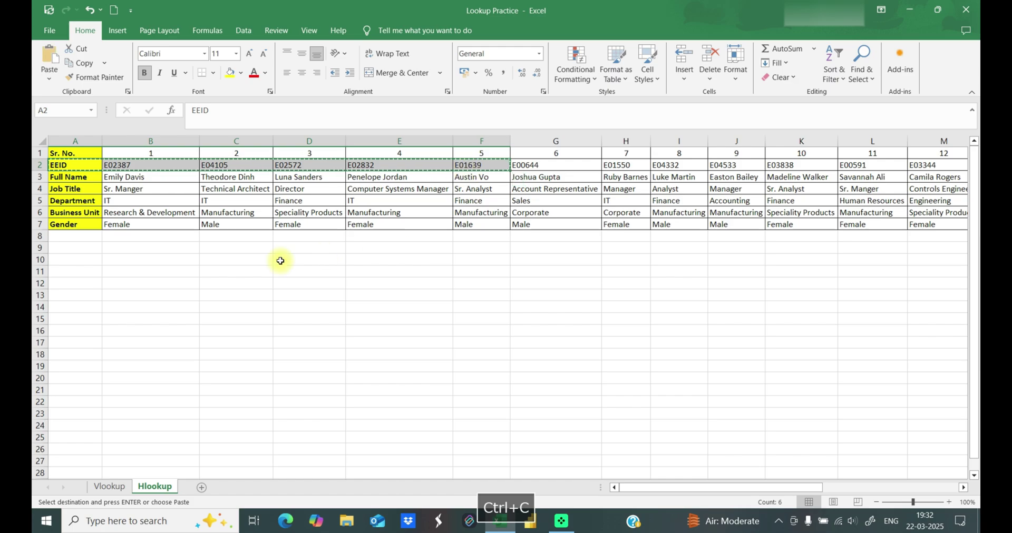
{"action": "left_click", "coordinate": [79, 270]}
{"action": "key", "text": "ctrl+alt+v"}
{"action": "left_click", "coordinate": [475, 343]}
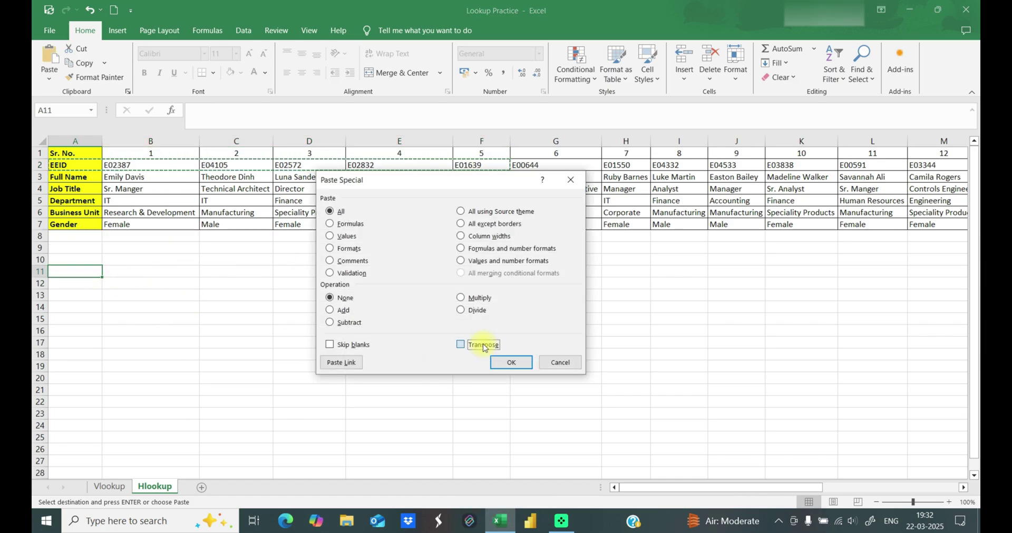
{"action": "left_click", "coordinate": [509, 360]}
{"action": "left_click", "coordinate": [124, 293]}
{"action": "left_click", "coordinate": [112, 273]}
- Copy the Job Title, Department and Gender labels from column A into B11, C11 and D11 as lookup table headers
{"action": "left_click", "coordinate": [71, 190]}
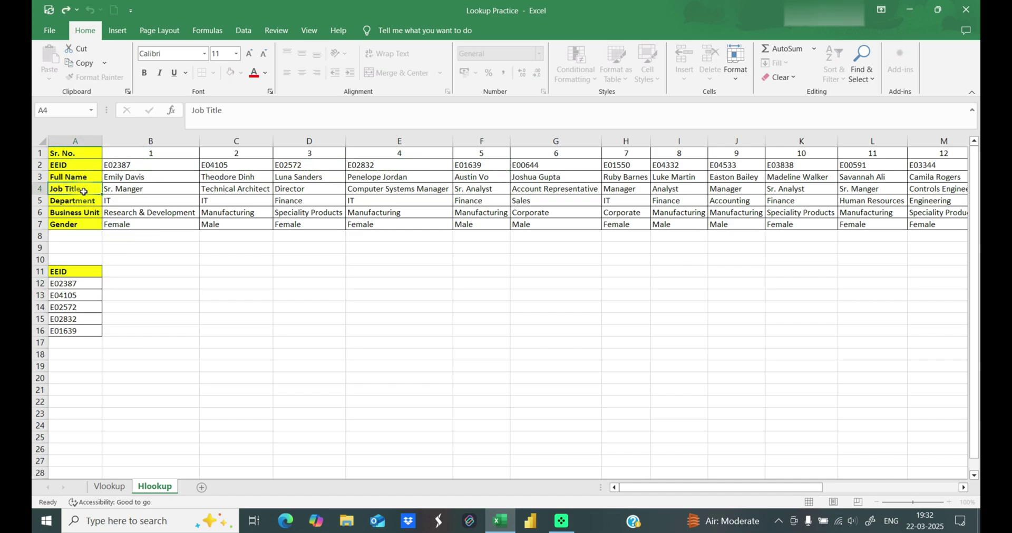
{"action": "key", "text": "ctrl+c"}
{"action": "left_click", "coordinate": [147, 274]}
{"action": "key", "text": "ctrl+v"}
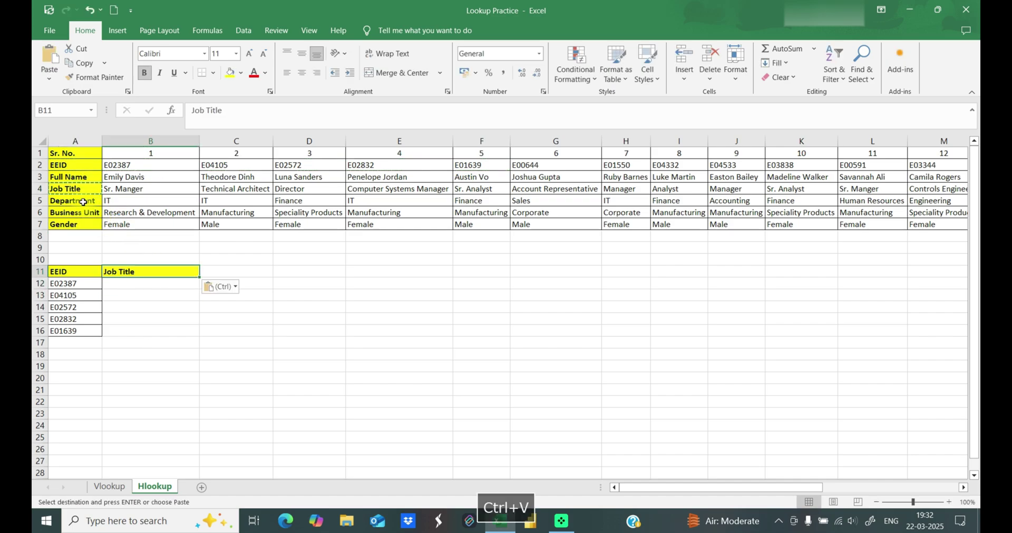
{"action": "left_click", "coordinate": [79, 200]}
{"action": "key", "text": "ctrl+c"}
{"action": "left_click", "coordinate": [235, 267]}
{"action": "key", "text": "ctrl+v"}
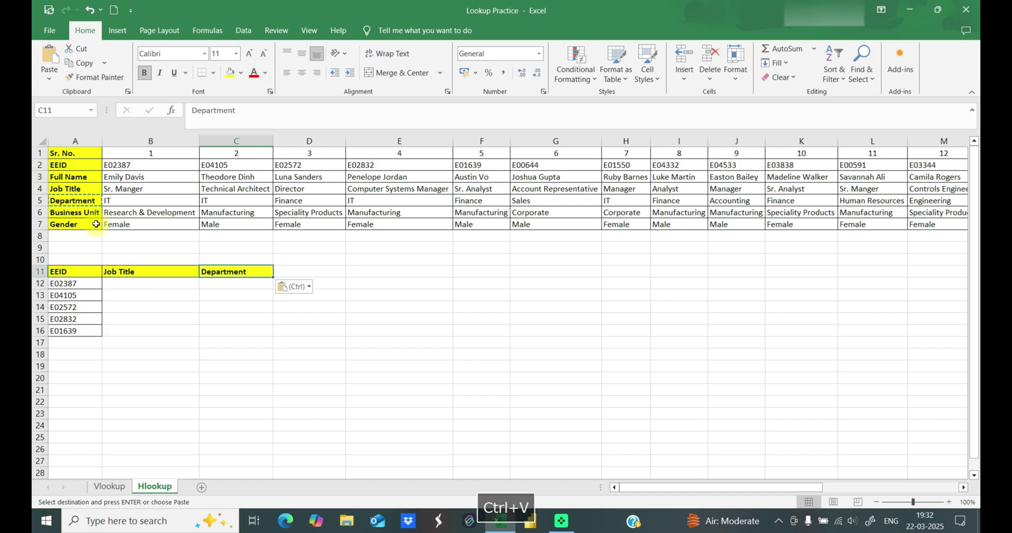
{"action": "left_click", "coordinate": [95, 224]}
{"action": "key", "text": "ctrl+c"}
{"action": "left_click", "coordinate": [303, 277]}
{"action": "key", "text": "ctrl+v"}
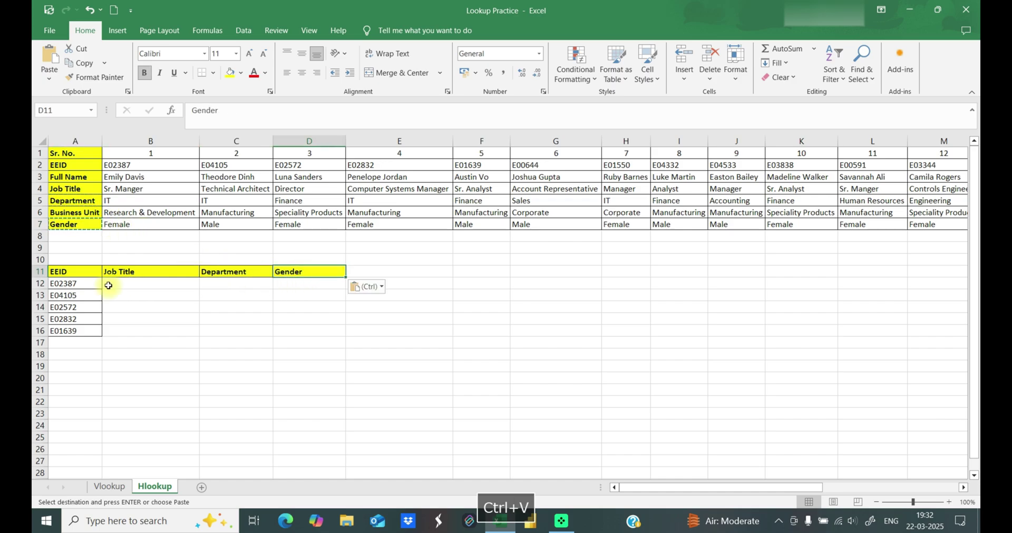
- Apply all borders to the lookup table range A11:D16
{"action": "left_click_drag", "start_coordinate": [76, 271], "coordinate": [308, 330]}
{"action": "left_click", "coordinate": [213, 73]}
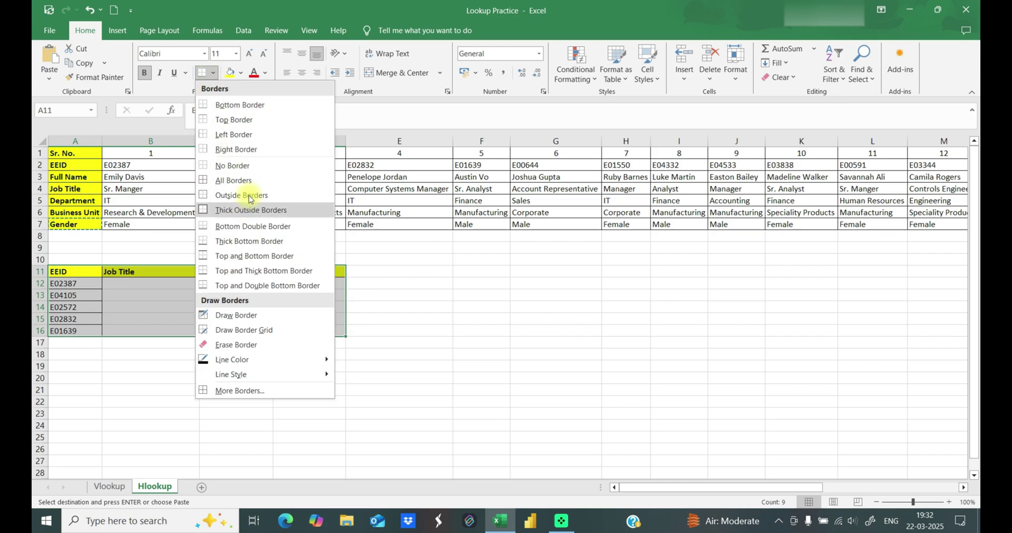
{"action": "left_click", "coordinate": [242, 180]}
{"action": "left_click", "coordinate": [85, 249]}
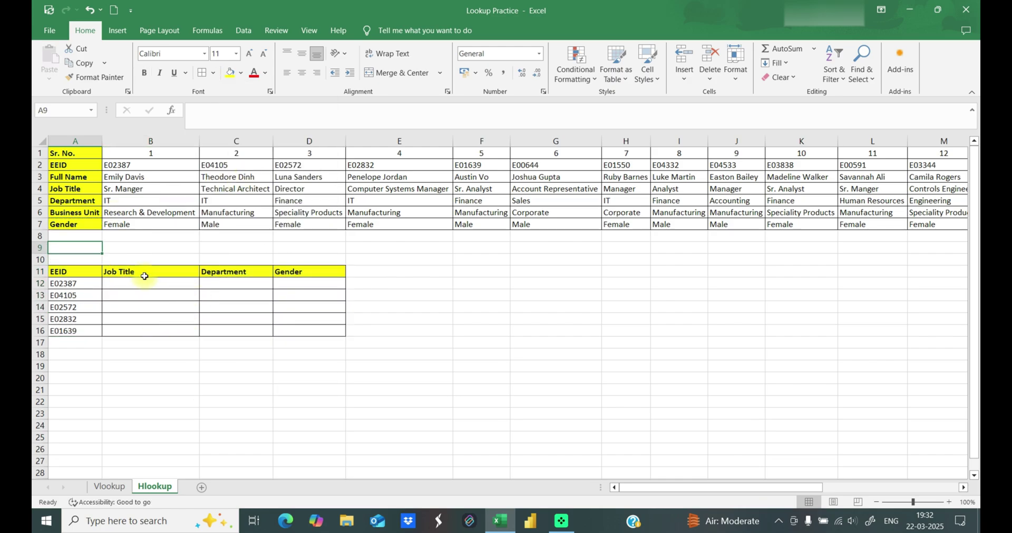
- Enter the formula =VLOOKUP(A12,A1:K7,2,FALSE) in B12, the first Job Title cell
{"action": "left_click", "coordinate": [158, 285]}
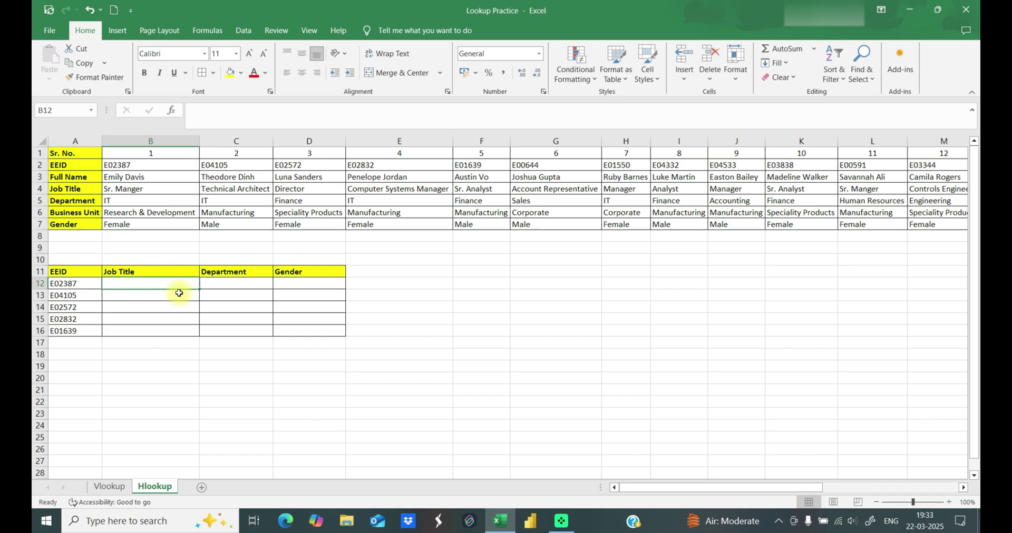
{"action": "type", "text": "=VL"}
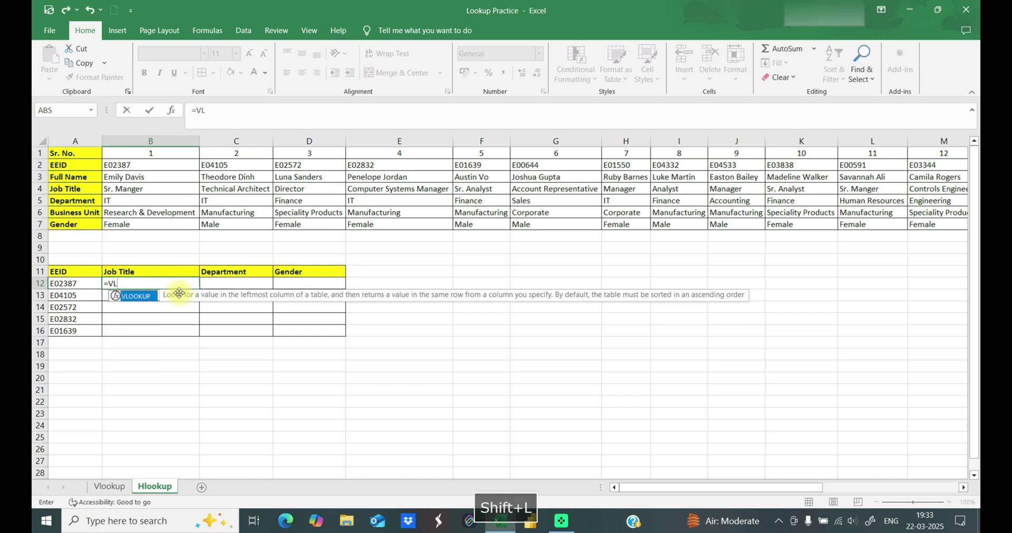
{"action": "key", "text": "Tab"}
{"action": "left_click", "coordinate": [84, 284]}
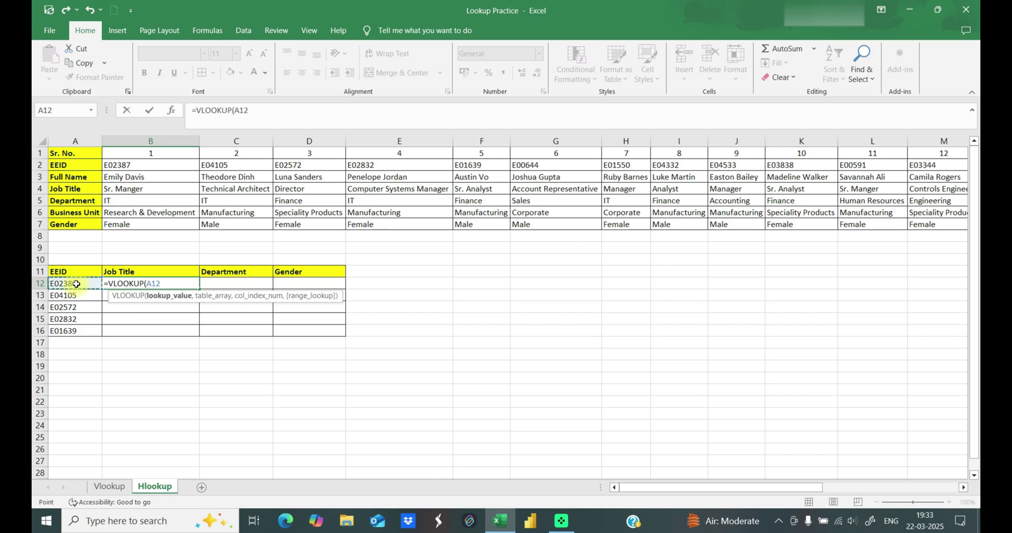
{"action": "type", "text": ","}
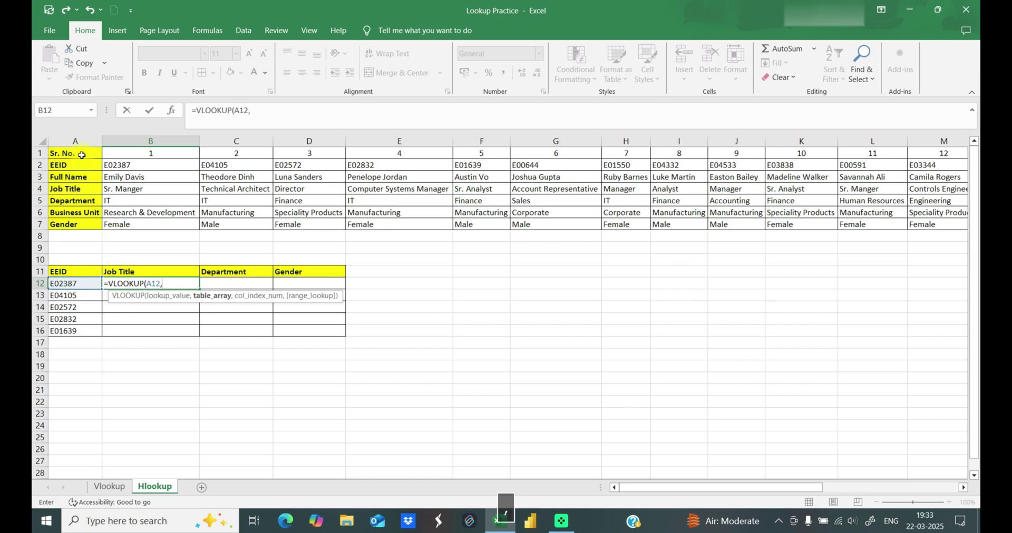
{"action": "left_click_drag", "start_coordinate": [74, 152], "coordinate": [802, 219]}
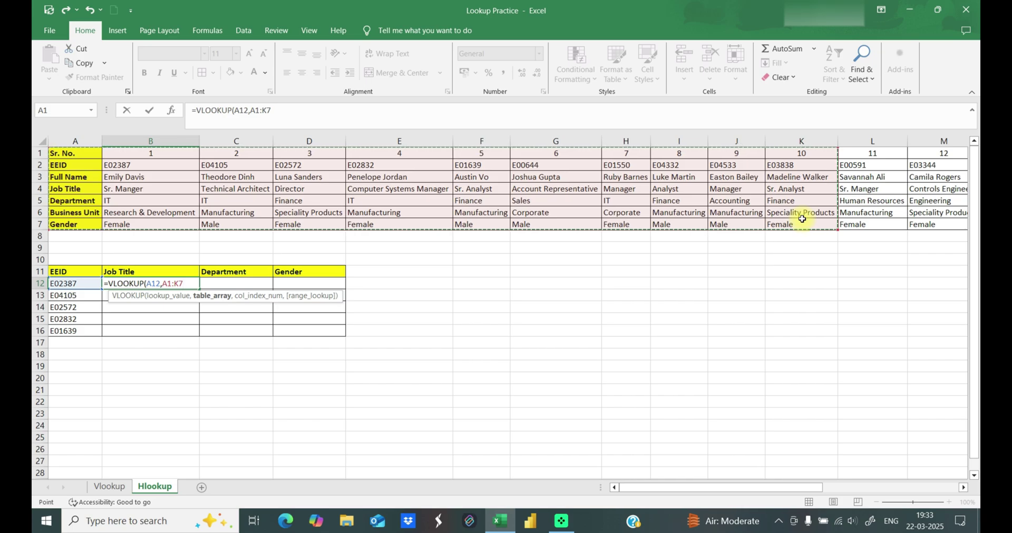
{"action": "type", "text": ",2"}
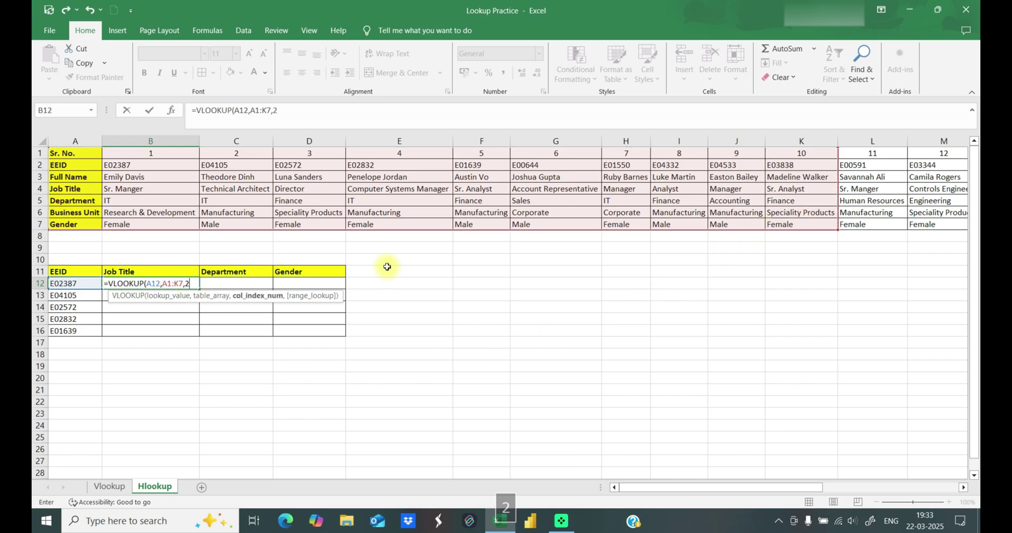
{"action": "type", "text": ","}
{"action": "key", "text": "Down"}
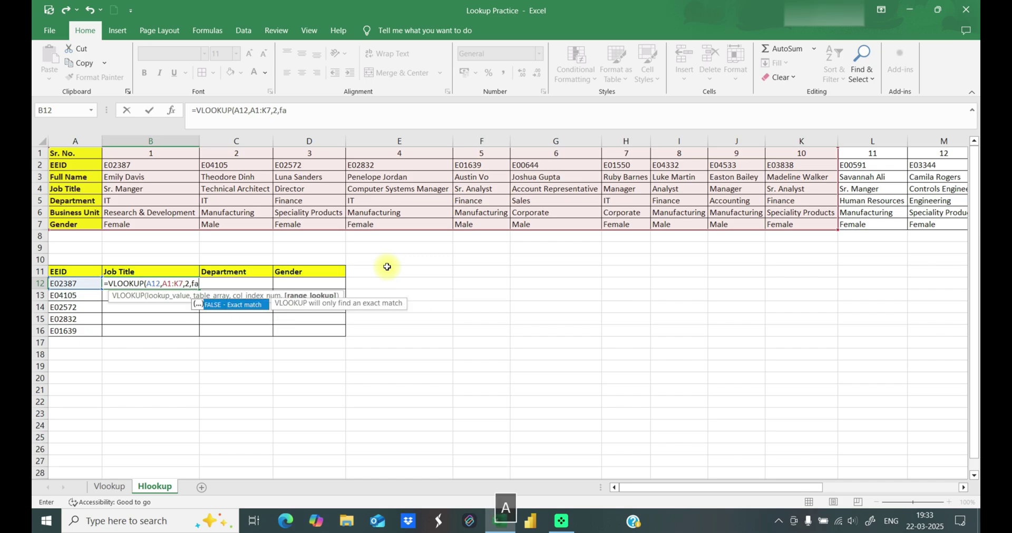
{"action": "key", "text": "Tab"}
{"action": "type", "text": ")"}
{"action": "key", "text": "Return"}
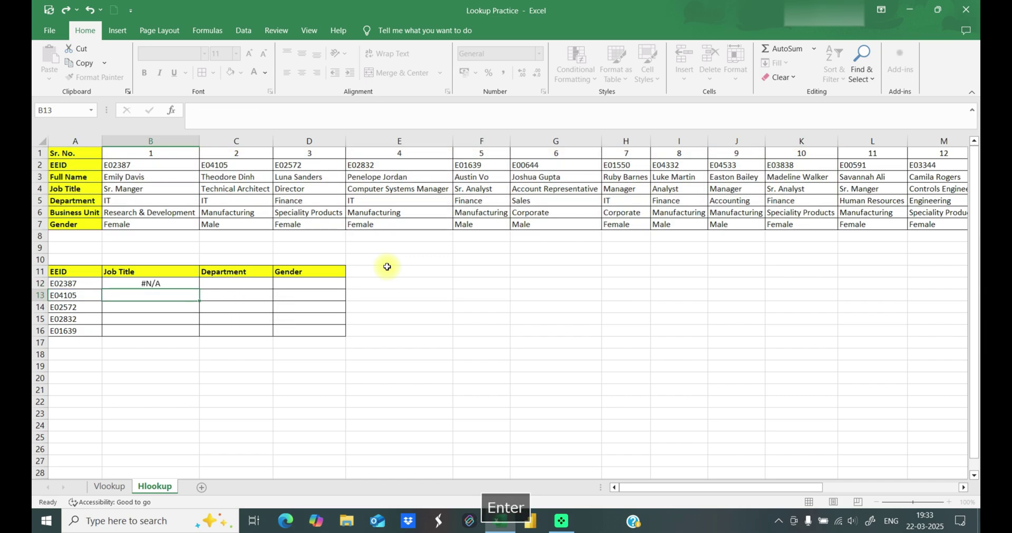
- Review the VLOOKUP formula in B12 and compare the vertical EEIDs in A12:A16 with the horizontal EEID row
{"action": "left_click", "coordinate": [177, 284]}
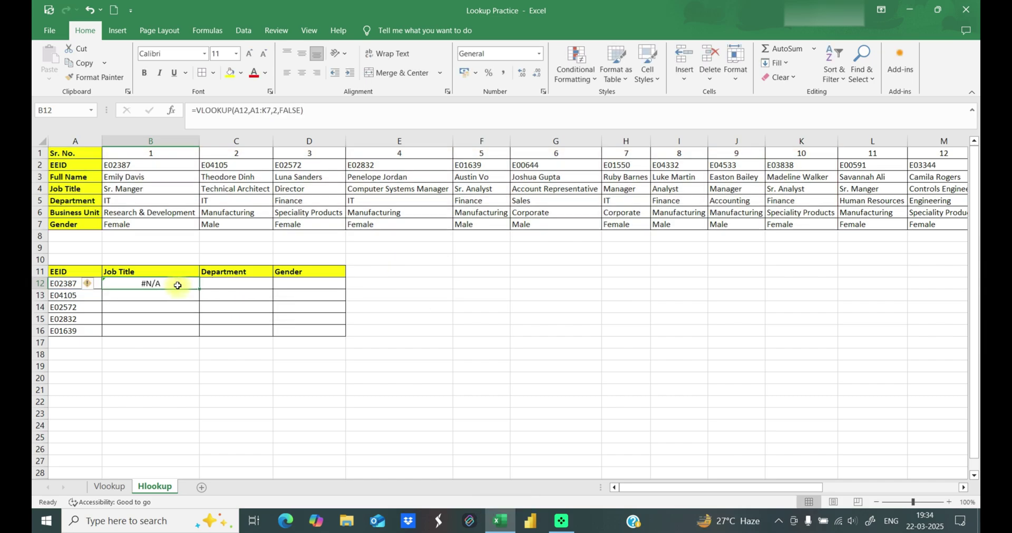
{"action": "left_click_drag", "start_coordinate": [71, 284], "coordinate": [76, 326]}
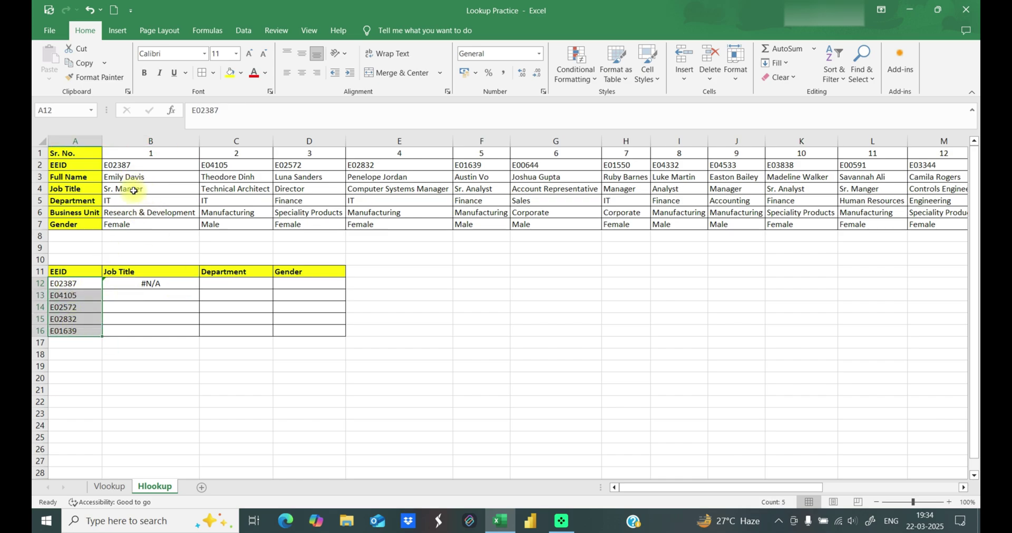
{"action": "left_click_drag", "start_coordinate": [109, 166], "coordinate": [854, 167]}
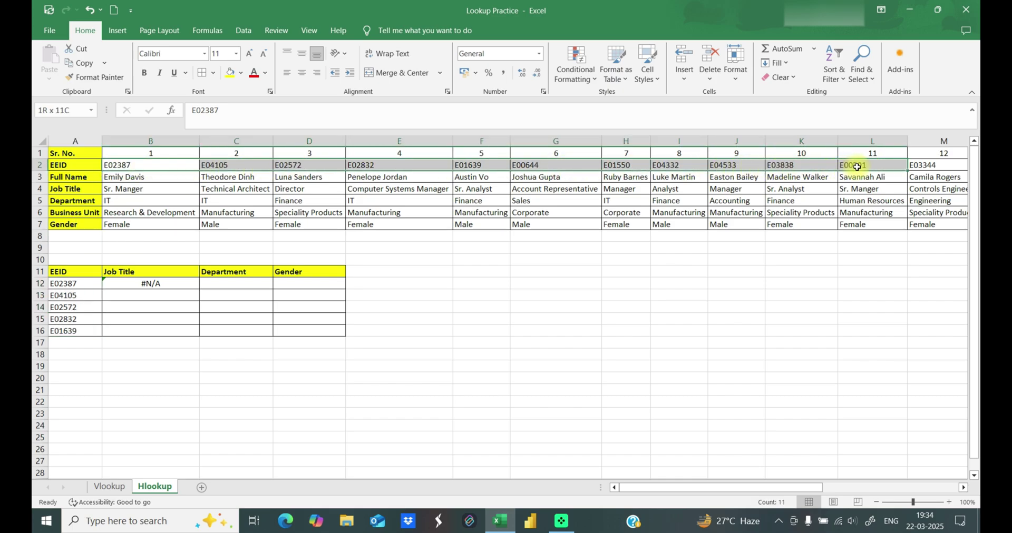
- Delete the VLOOKUP formula from B12, the first Job Title cell
{"action": "left_click", "coordinate": [143, 139]}
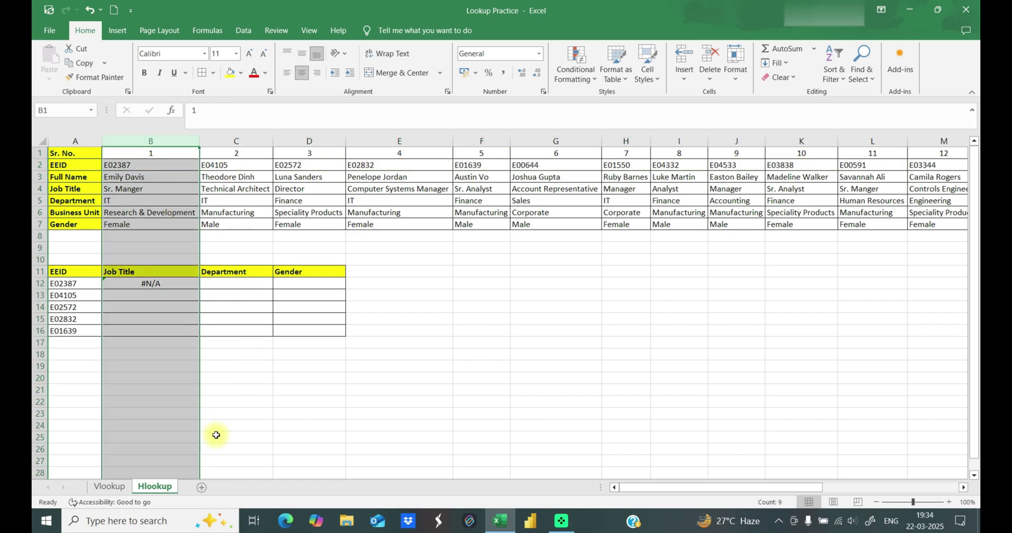
{"action": "left_click", "coordinate": [165, 284]}
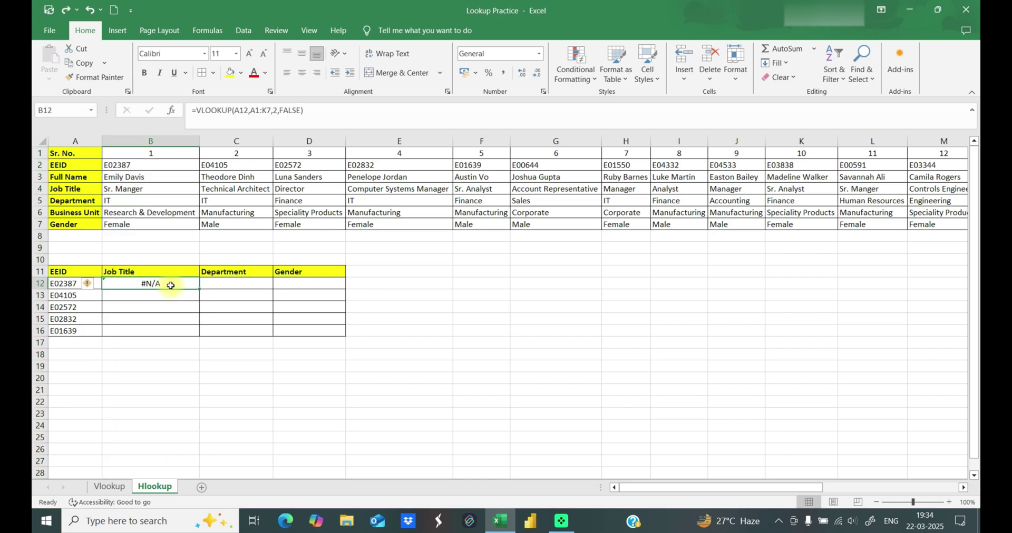
{"action": "key", "text": "Delete"}
{"action": "key", "text": "Tab"}
{"action": "left_click", "coordinate": [171, 286]}
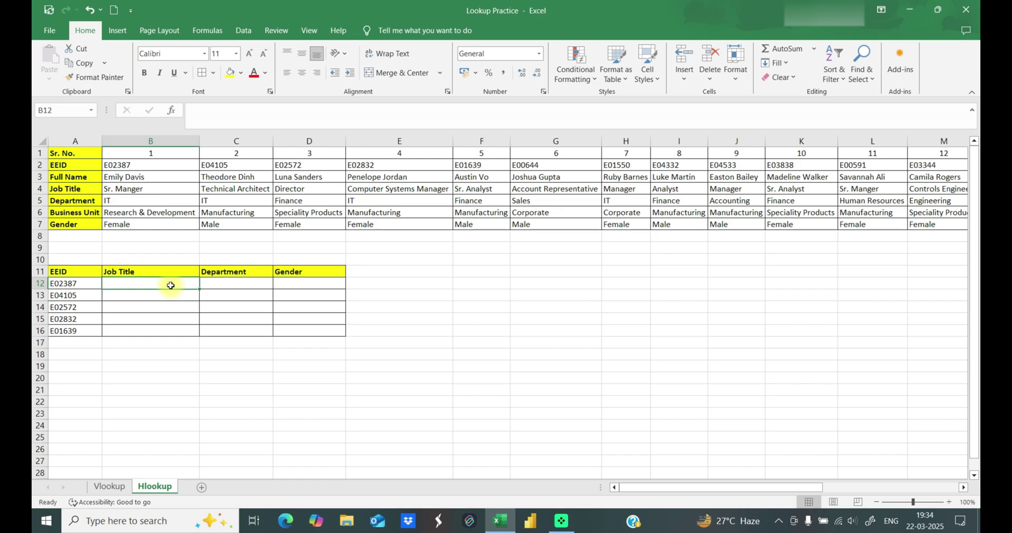
- Start an HLOOKUP formula in B12 with A12 as the lookup value, locking its column as $A12
{"action": "type", "text": "="}
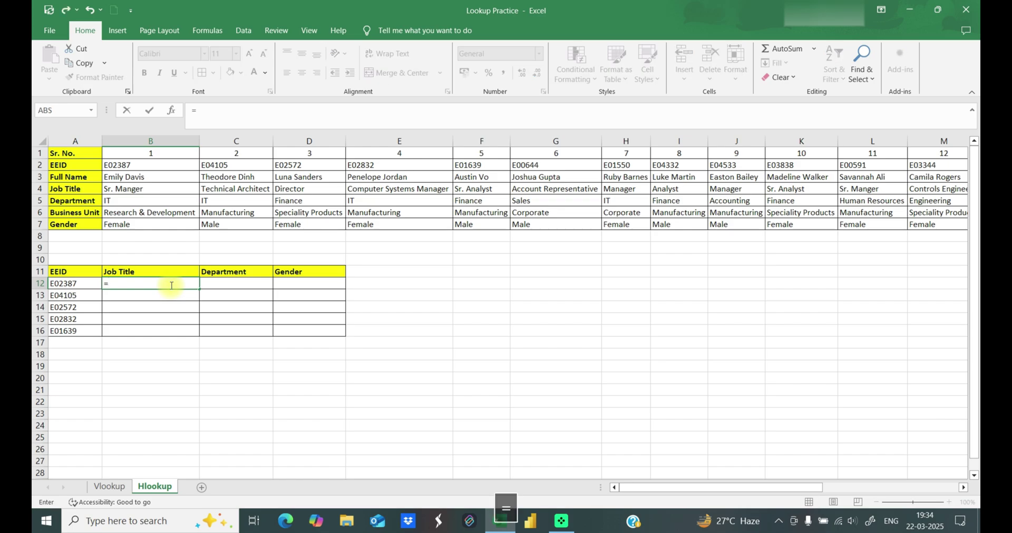
{"action": "type", "text": "HL"}
{"action": "key", "text": "Tab"}
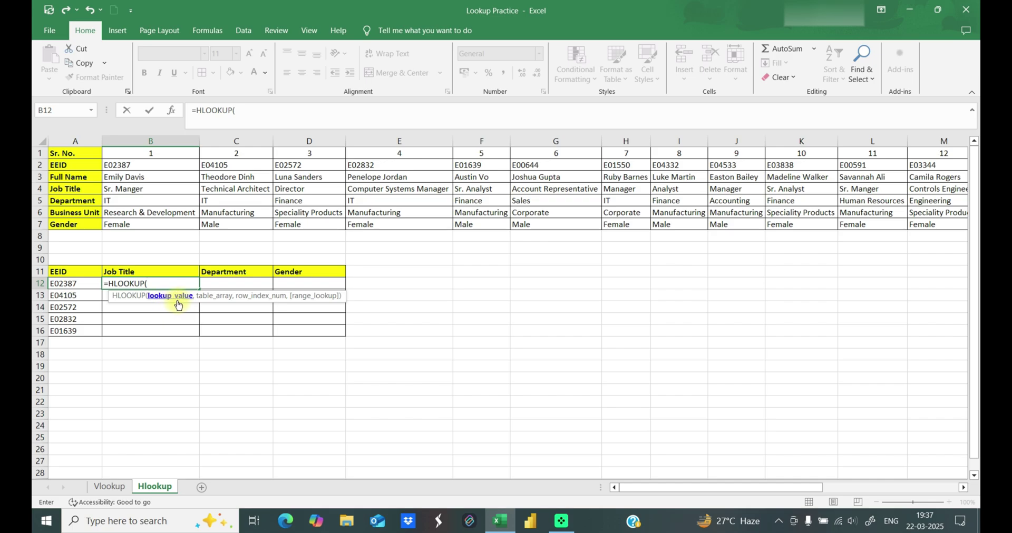
{"action": "left_click", "coordinate": [70, 285]}
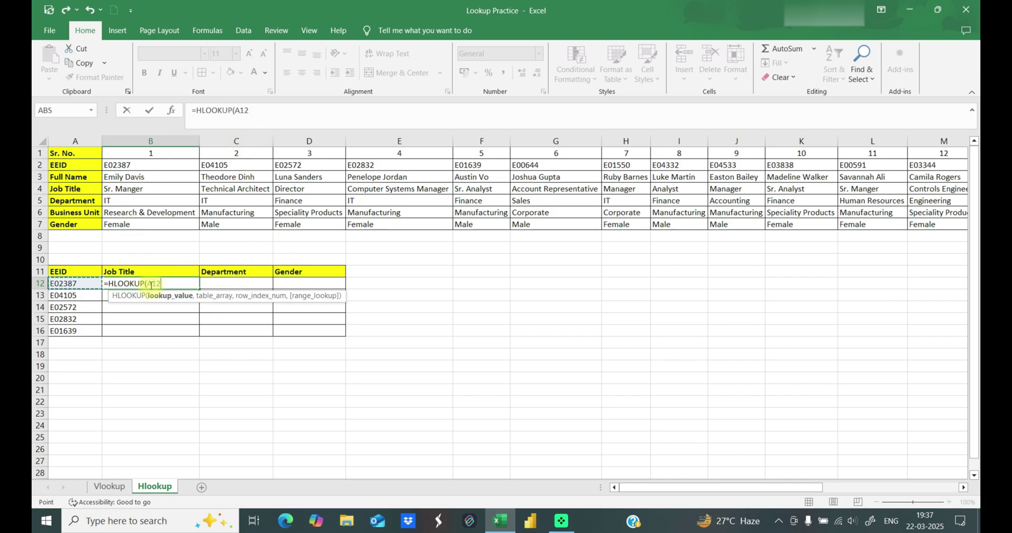
{"action": "left_click", "coordinate": [236, 111]}
{"action": "type", "text": "$"}
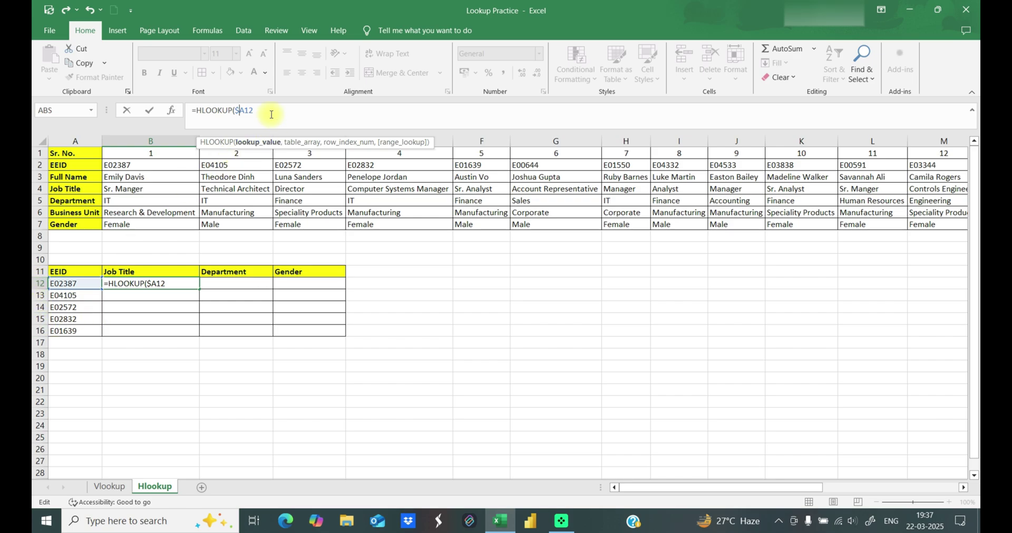
{"action": "type", "text": ","}
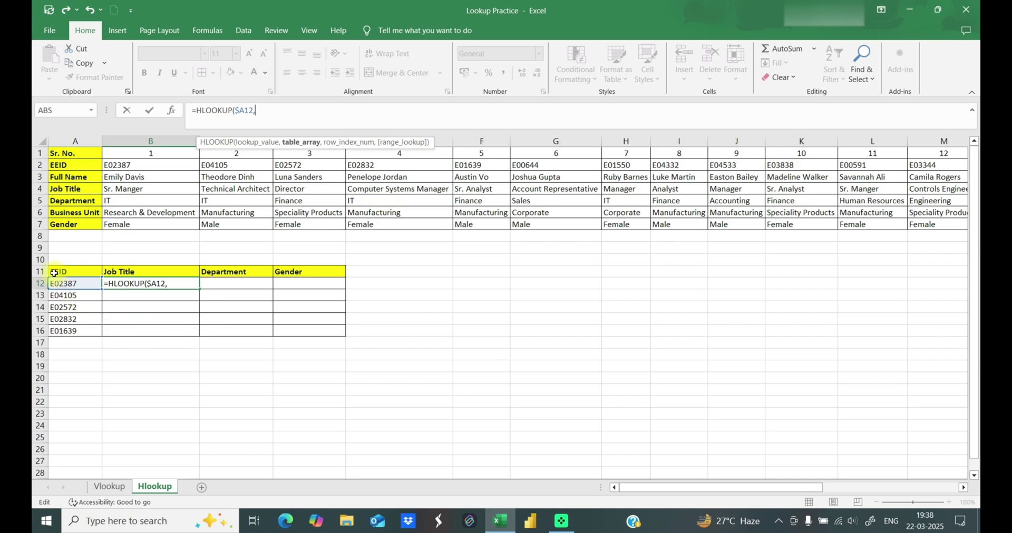
- Set the HLOOKUP table array to A2:T7, locked as the absolute reference $A$2:$T$7
{"action": "left_click", "coordinate": [69, 166]}
{"action": "left_click_drag", "start_coordinate": [69, 166], "coordinate": [77, 189]}
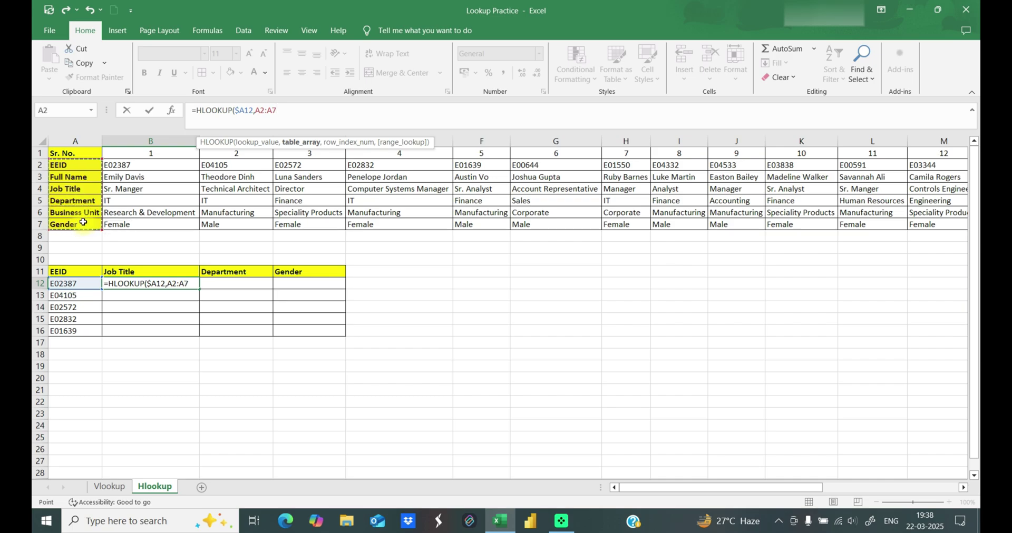
{"action": "key", "text": "ctrl+shift+Right"}
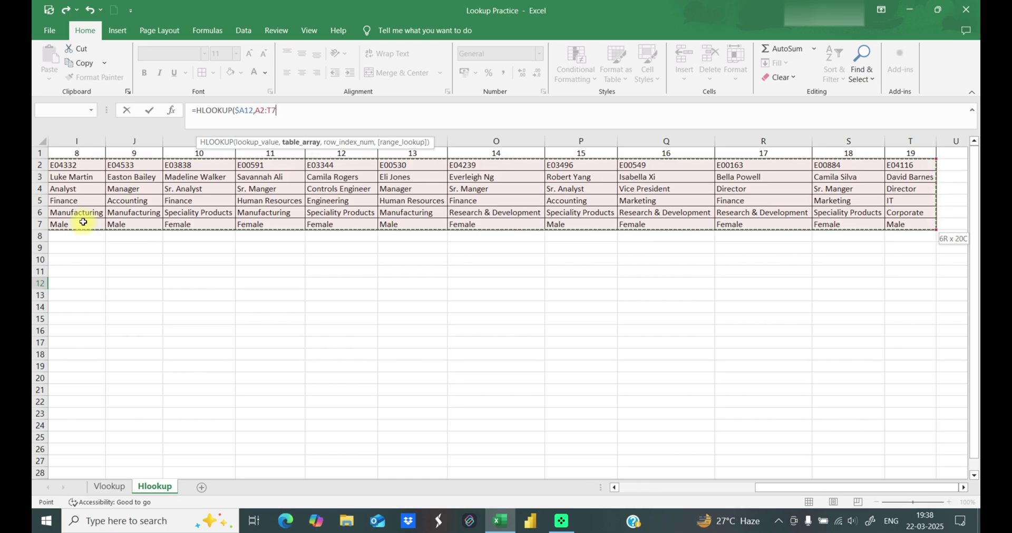
{"action": "key", "text": "F4"}
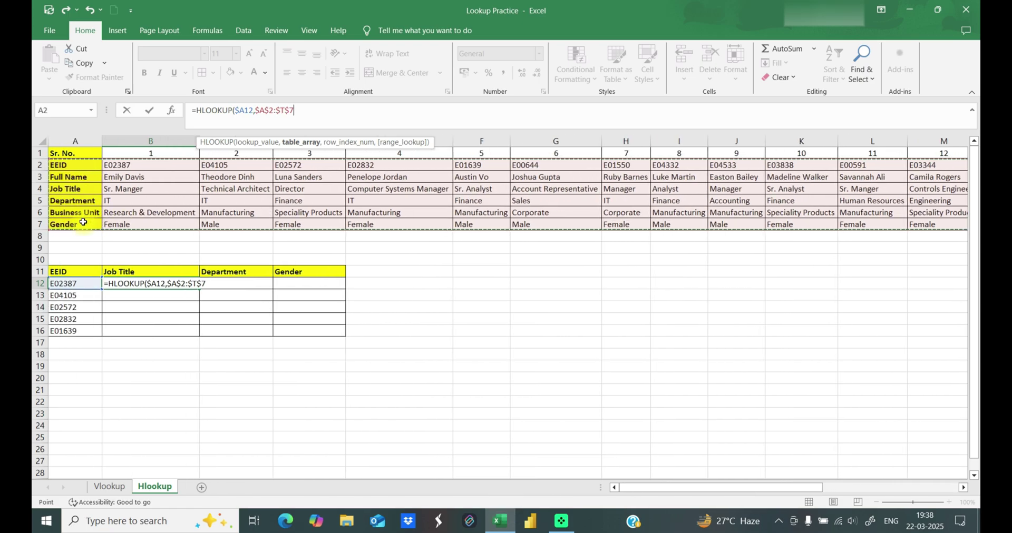
{"action": "type", "text": ","}
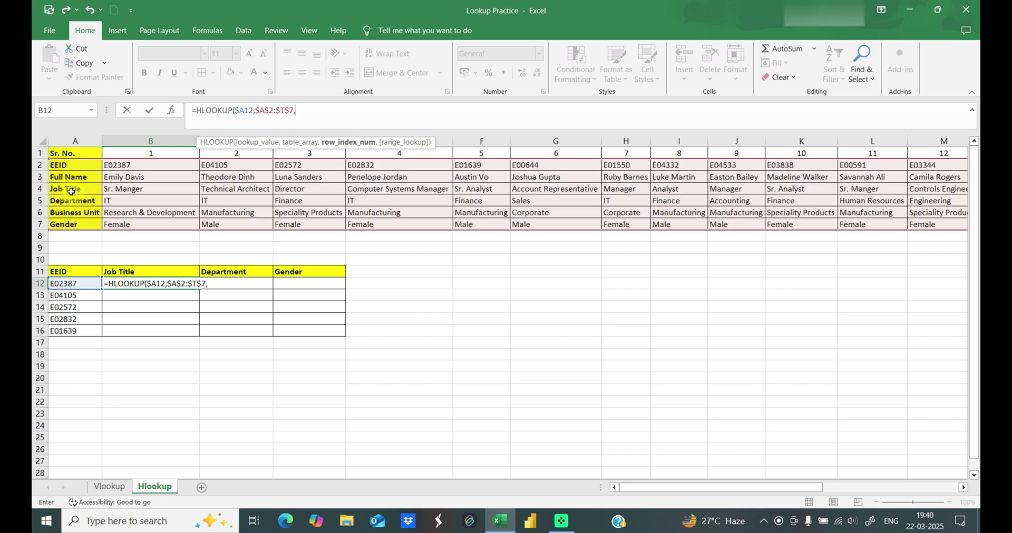
- Complete the B12 formula with row index 3 and exact match, giving =HLOOKUP($A12,$A$2:$T$7,3,FALSE)
{"action": "type", "text": "3"}
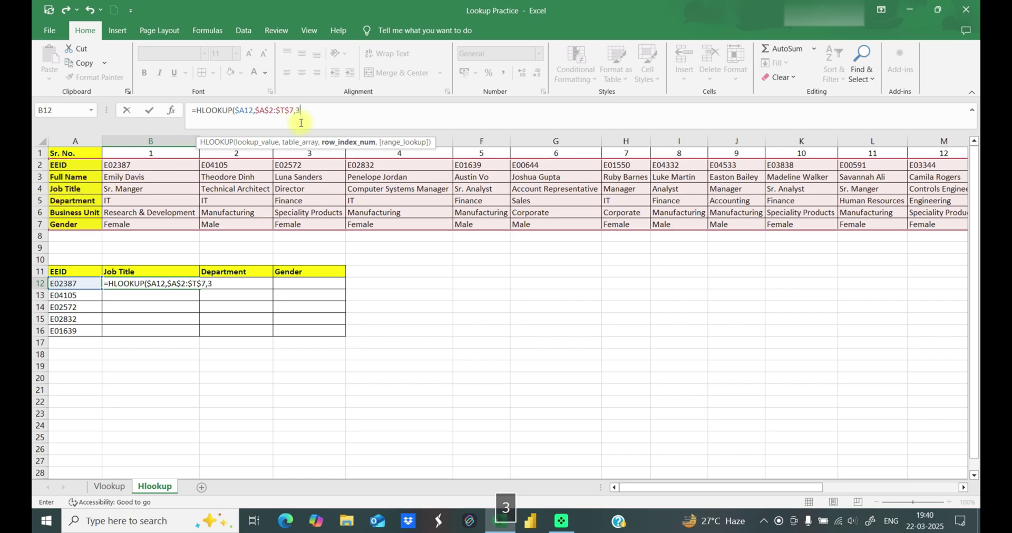
{"action": "type", "text": ","}
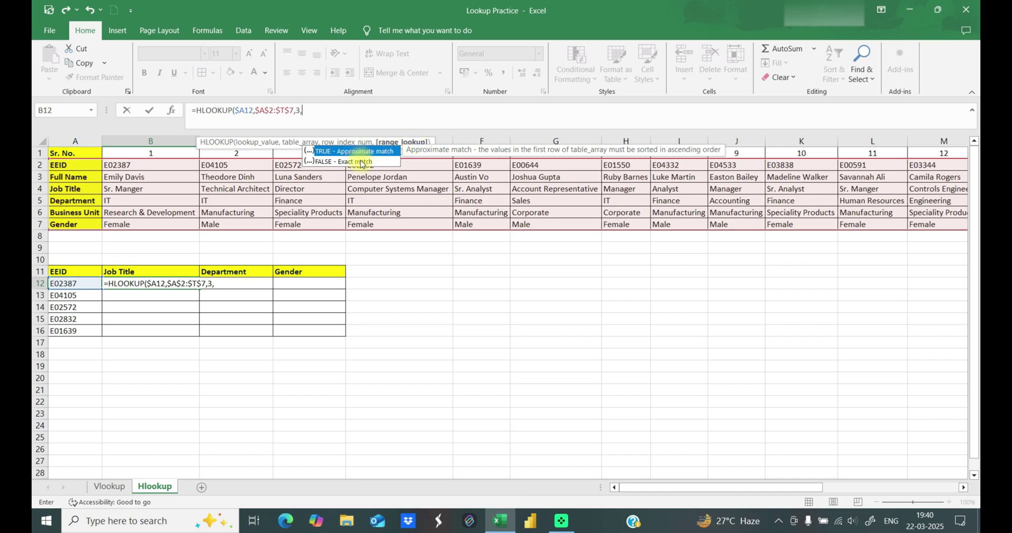
{"action": "left_click", "coordinate": [345, 161]}
{"action": "key", "text": "Tab"}
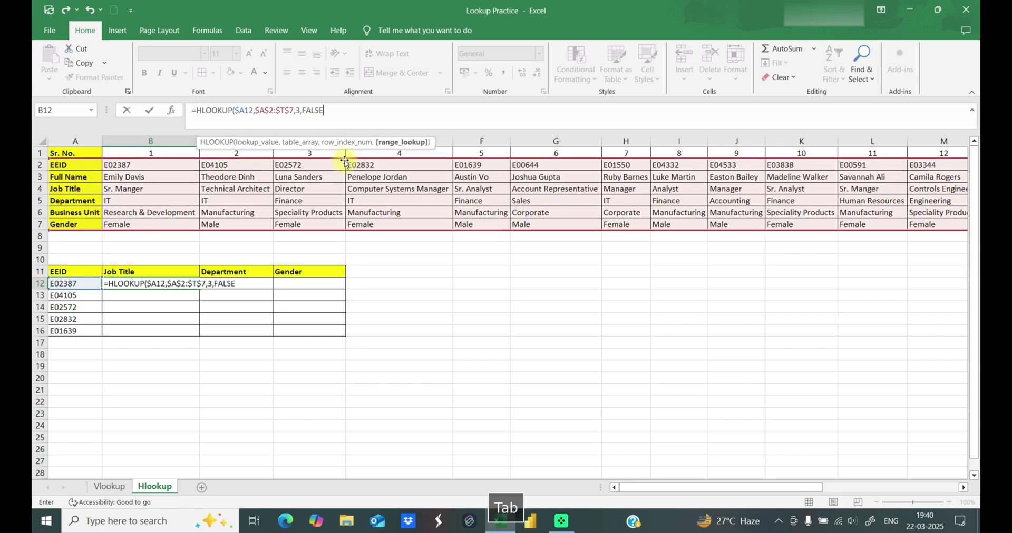
{"action": "type", "text": ")"}
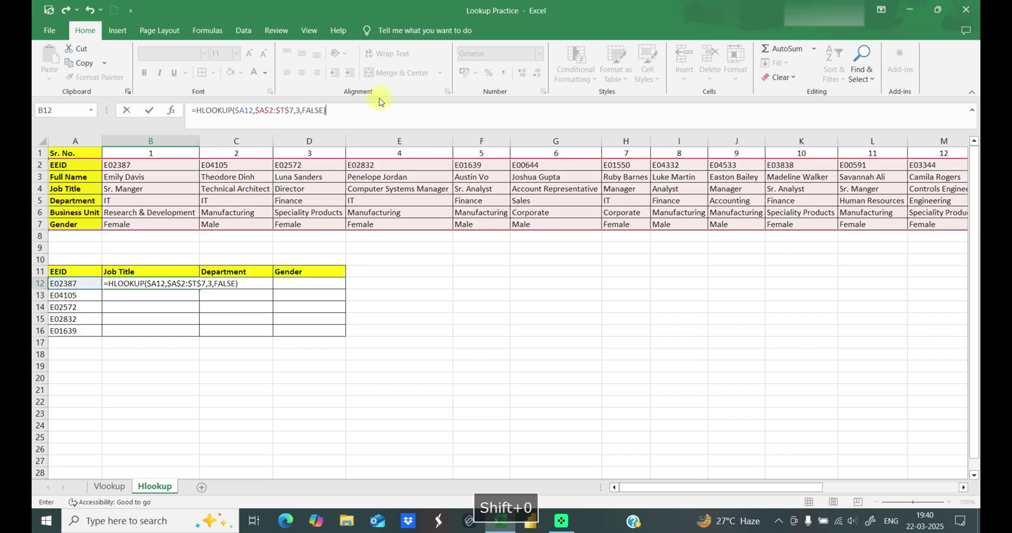
{"action": "key", "text": "Return"}
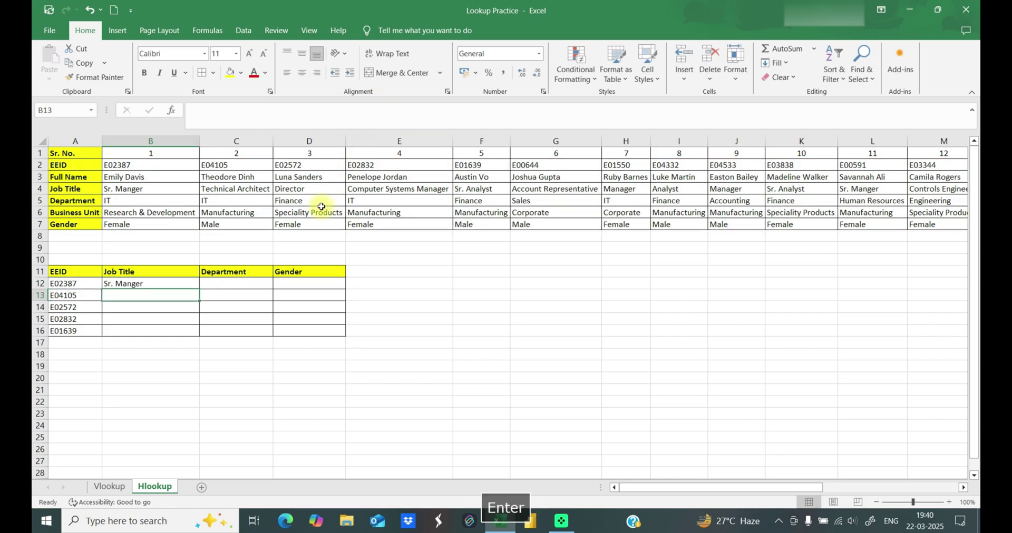
- Copy the B12 formula down through B16 and across to D12, widening column B to fit its entries
{"action": "double_click", "coordinate": [198, 289]}
{"action": "left_click_drag", "start_coordinate": [199, 141], "coordinate": [210, 140]}
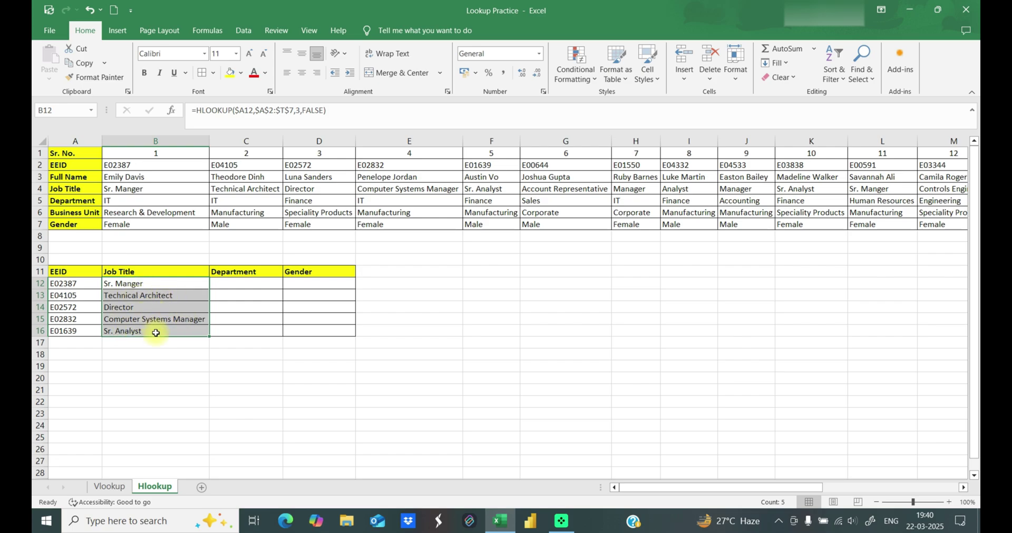
{"action": "left_click", "coordinate": [199, 286]}
{"action": "left_click_drag", "start_coordinate": [188, 292], "coordinate": [343, 293]}
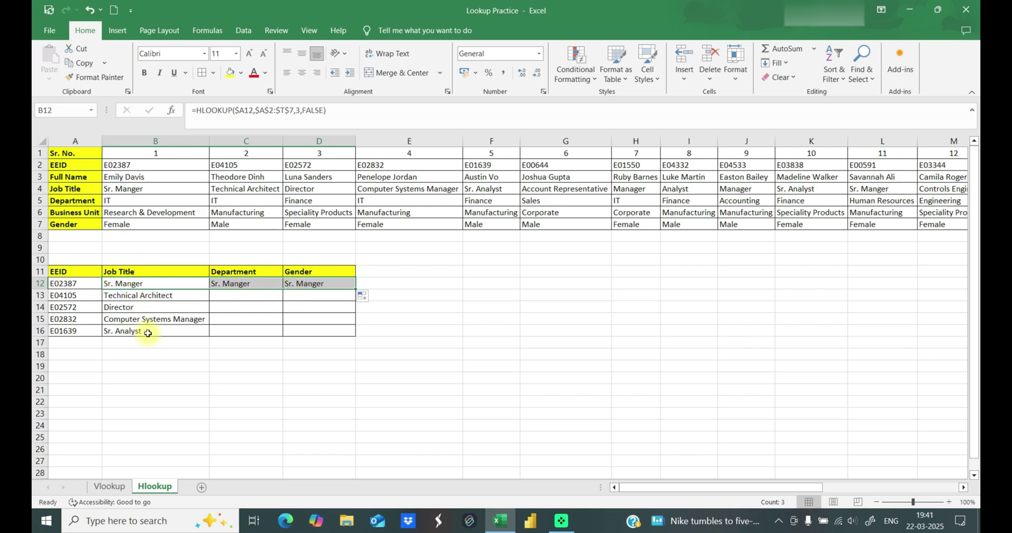
- Compare the HLOOKUP formulas in B12, C12 and D12, checking the row index number in each
{"action": "left_click", "coordinate": [234, 284]}
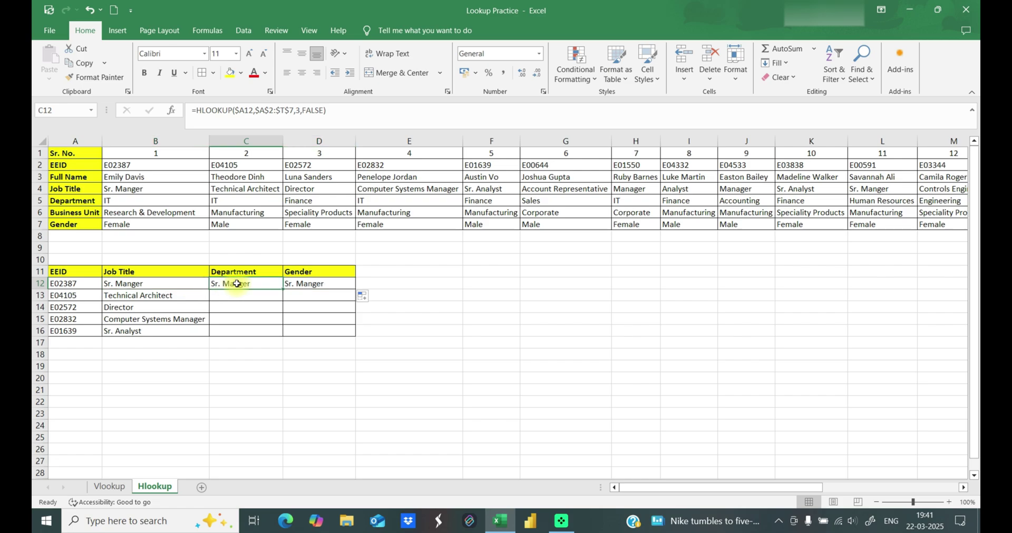
{"action": "left_click", "coordinate": [301, 110]}
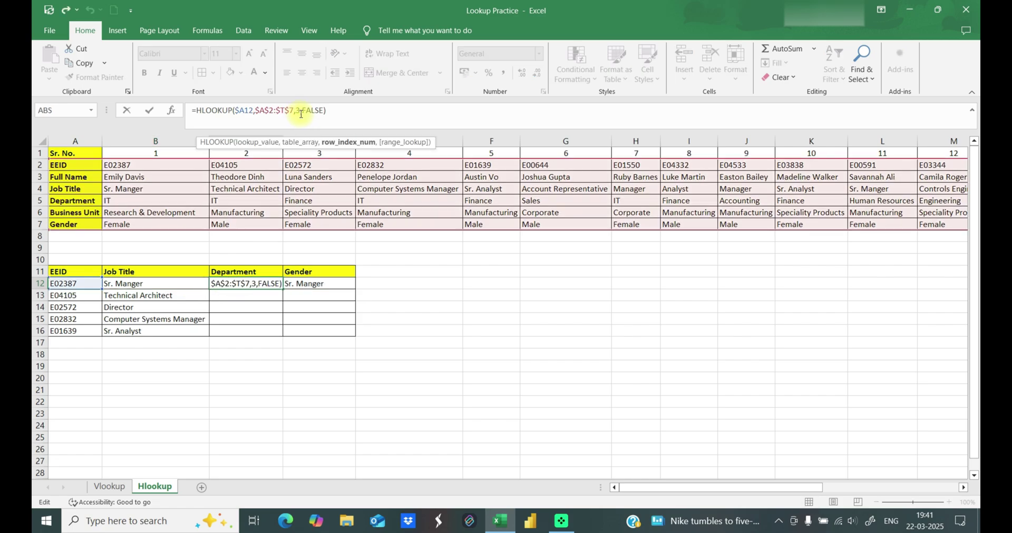
{"action": "left_click", "coordinate": [182, 283]}
{"action": "left_click", "coordinate": [229, 284]}
{"action": "left_click", "coordinate": [300, 282]}
{"action": "left_click", "coordinate": [229, 285]}
{"action": "left_click", "coordinate": [168, 285]}
{"action": "left_click", "coordinate": [231, 286]}
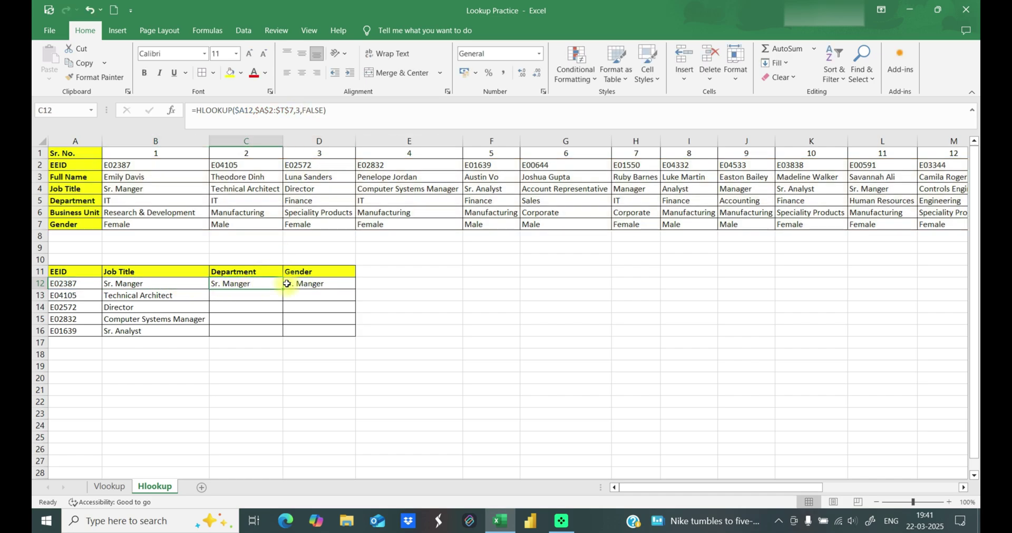
{"action": "left_click", "coordinate": [304, 280]}
{"action": "left_click", "coordinate": [200, 283]}
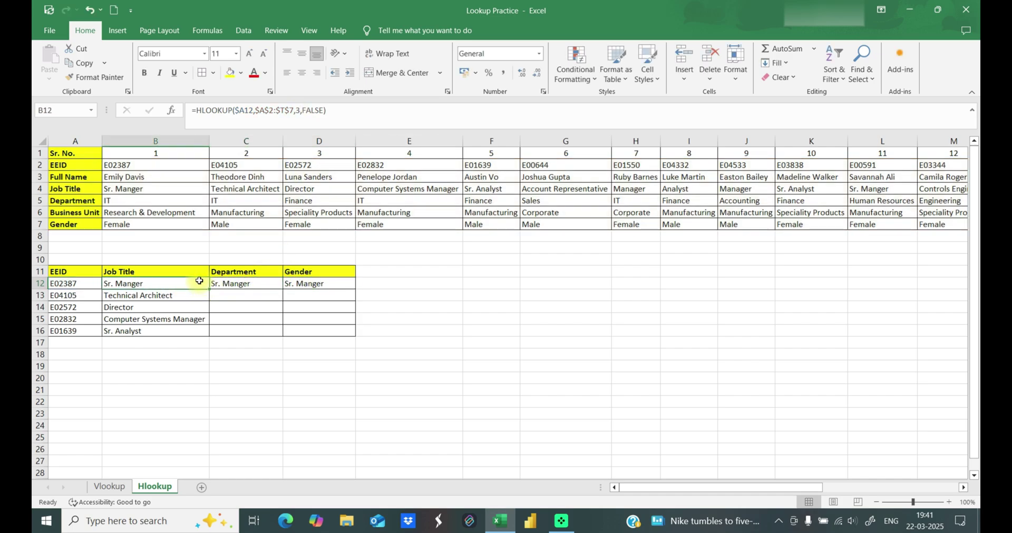
- Set the row index in the C12 Department formula to 4 and fill it down through C16
{"action": "left_click", "coordinate": [232, 285]}
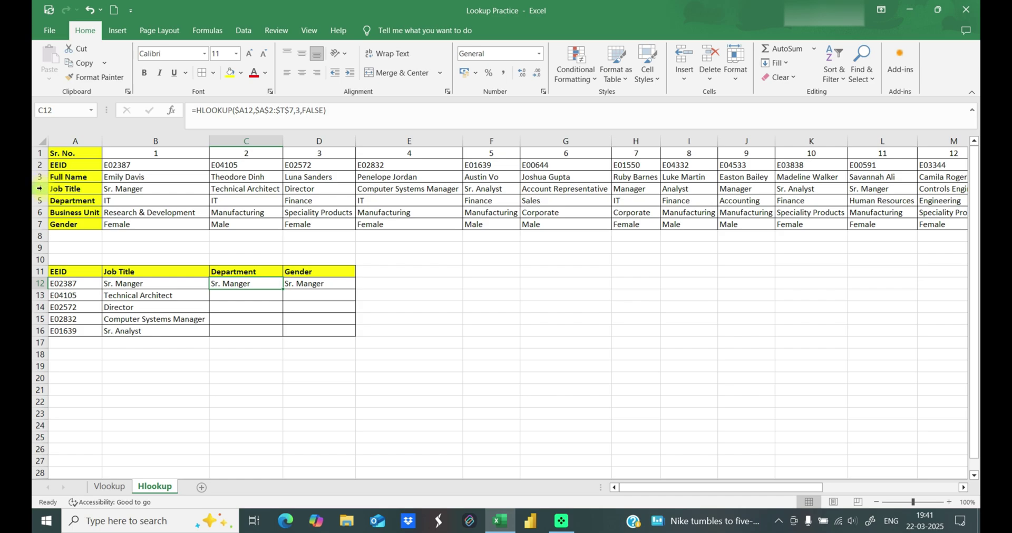
{"action": "left_click", "coordinate": [299, 110]}
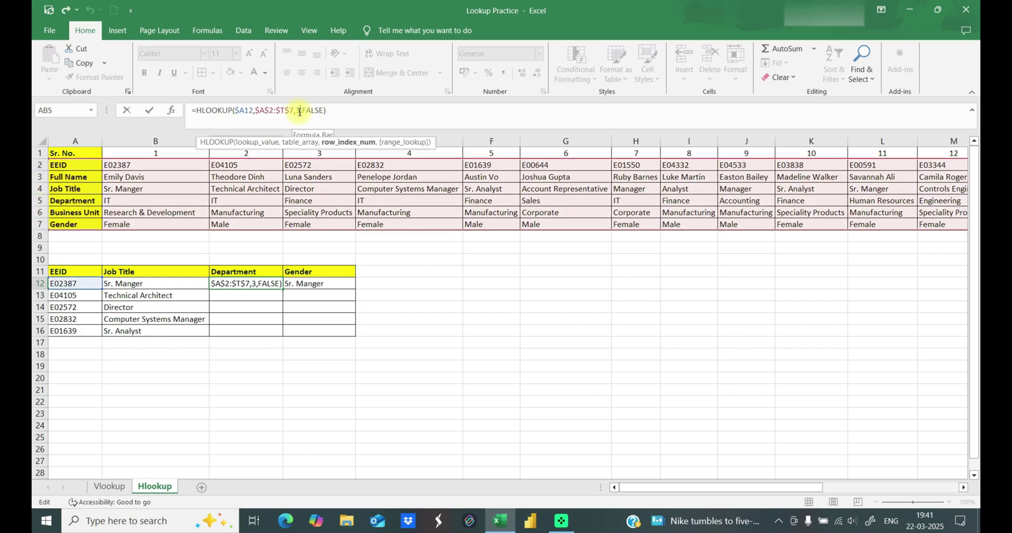
{"action": "key", "text": "BackSpace"}
{"action": "type", "text": "4"}
{"action": "key", "text": "Return"}
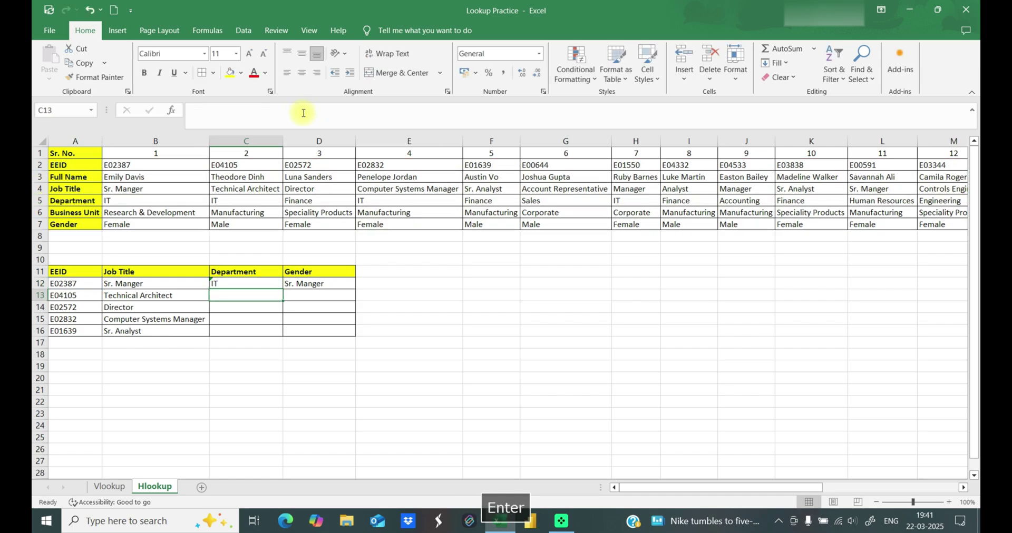
{"action": "left_click", "coordinate": [250, 283]}
{"action": "double_click", "coordinate": [283, 289]}
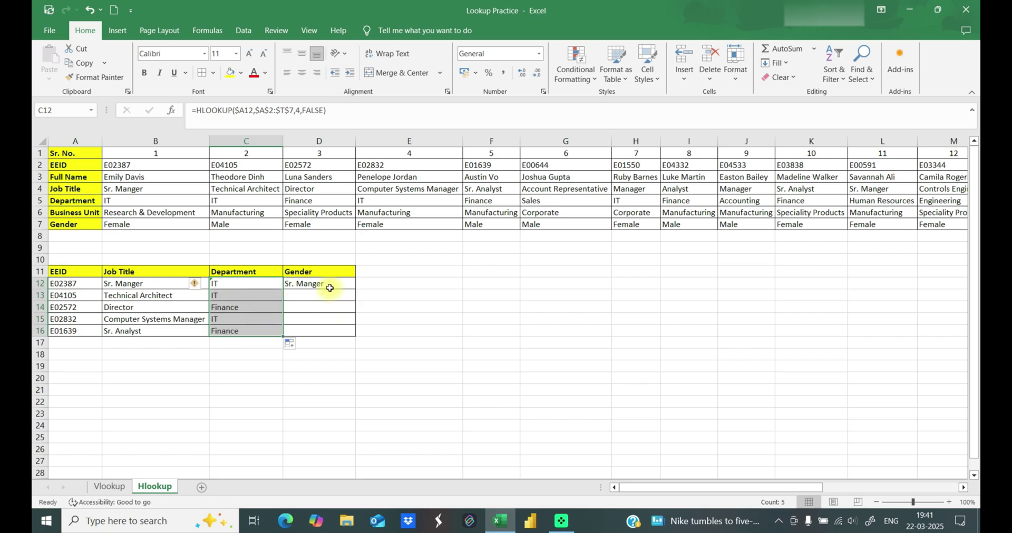
- Ignore the inconsistent formula error flagged on C12
{"action": "left_click", "coordinate": [329, 288]}
{"action": "left_click", "coordinate": [229, 284]}
{"action": "left_click", "coordinate": [196, 284]}
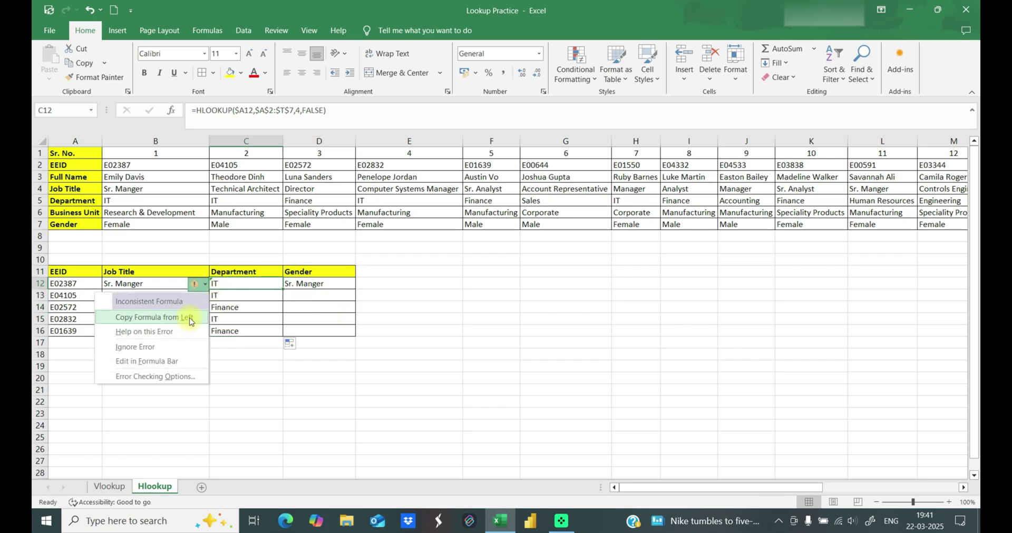
{"action": "left_click", "coordinate": [174, 347]}
- Set the row index in the D12 Gender formula to 6 and fill it down through D16
{"action": "left_click", "coordinate": [311, 285]}
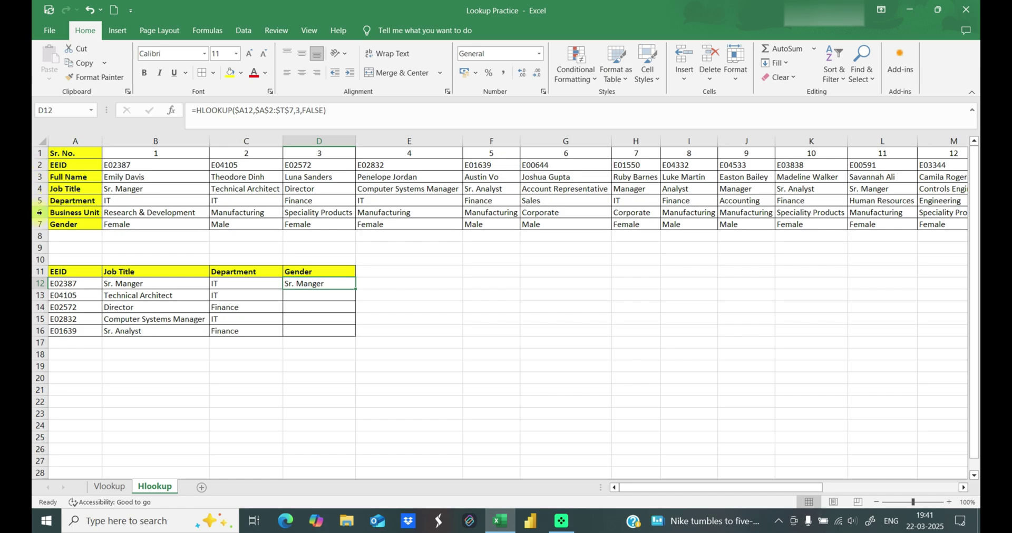
{"action": "left_click", "coordinate": [299, 110]}
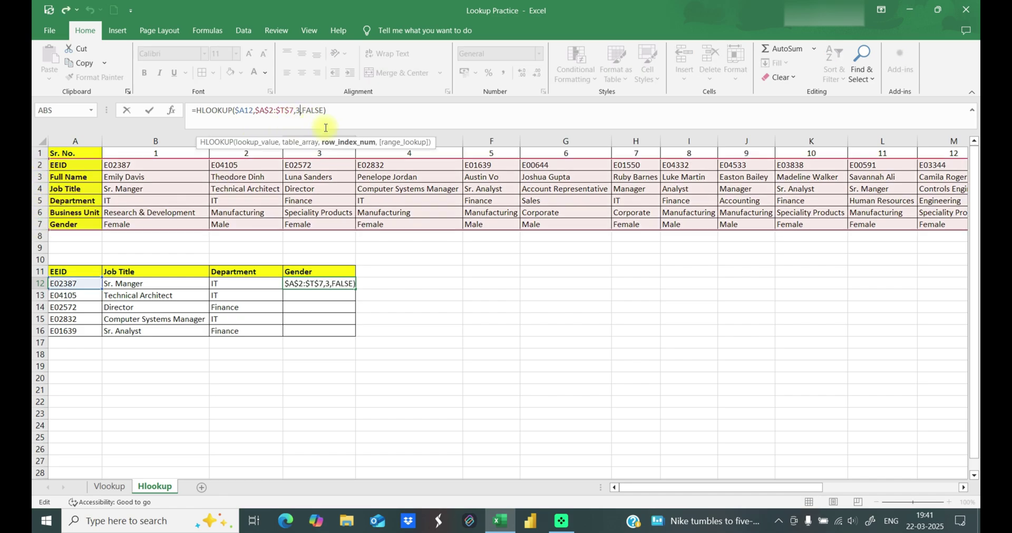
{"action": "key", "text": "BackSpace"}
{"action": "type", "text": "6"}
{"action": "key", "text": "Return"}
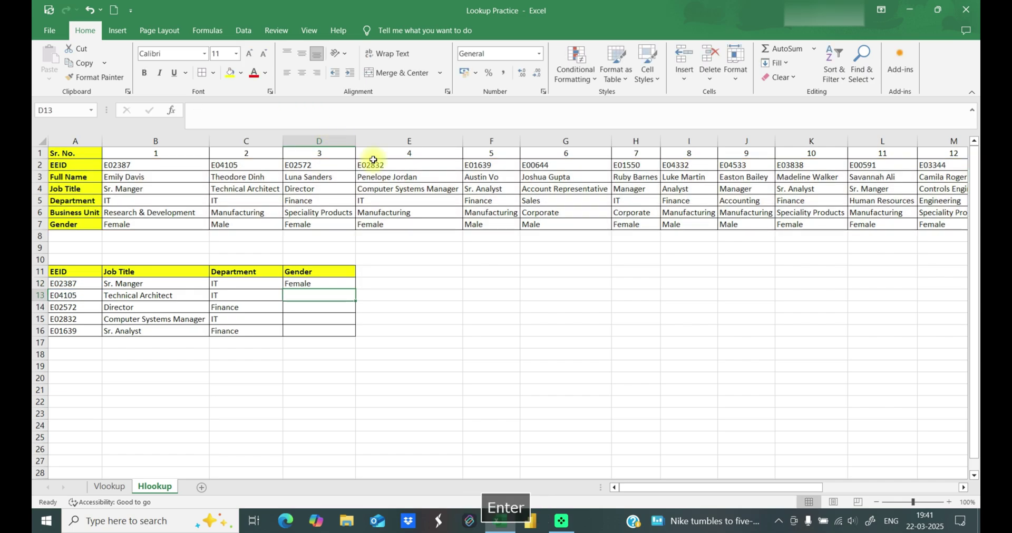
{"action": "left_click", "coordinate": [352, 283]}
{"action": "left_click_drag", "start_coordinate": [355, 289], "coordinate": [297, 335]}
{"action": "left_click", "coordinate": [384, 292]}
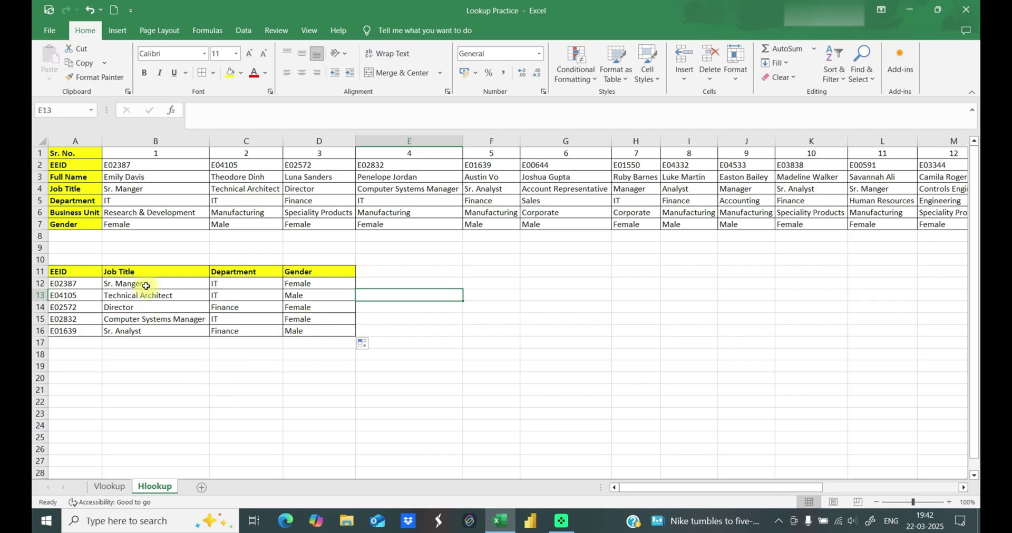
- Clear the lookup results from C12:D16 and B13:B16, keeping only the formula in B12
{"action": "left_click_drag", "start_coordinate": [228, 285], "coordinate": [285, 330]}
{"action": "key", "text": "Delete"}
{"action": "left_click_drag", "start_coordinate": [156, 296], "coordinate": [158, 331]}
{"action": "key", "text": "Delete"}
- Replace the fixed row index 3 in the B12 HLOOKUP formula with a MATCH function whose lookup value is B$11
{"action": "left_click", "coordinate": [164, 288]}
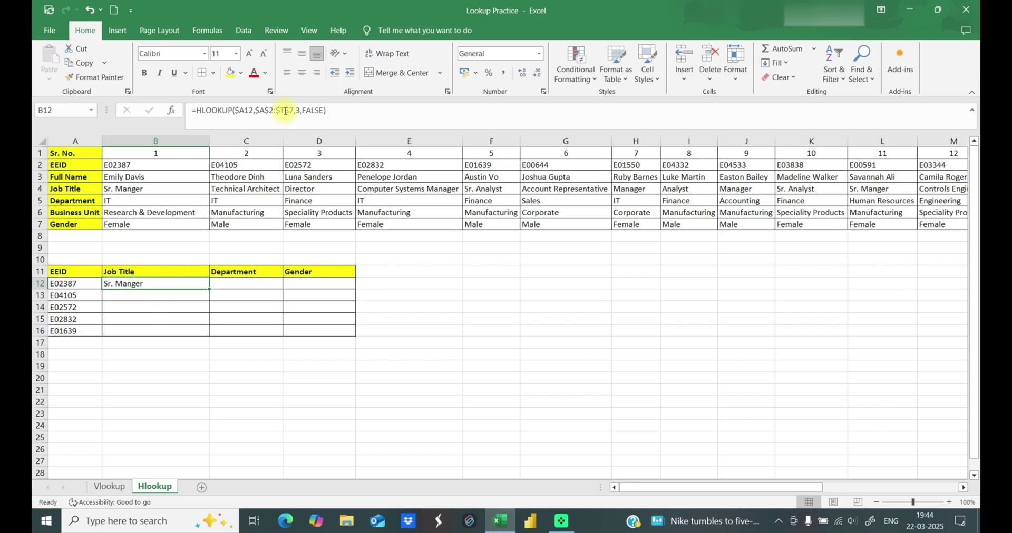
{"action": "left_click", "coordinate": [301, 113]}
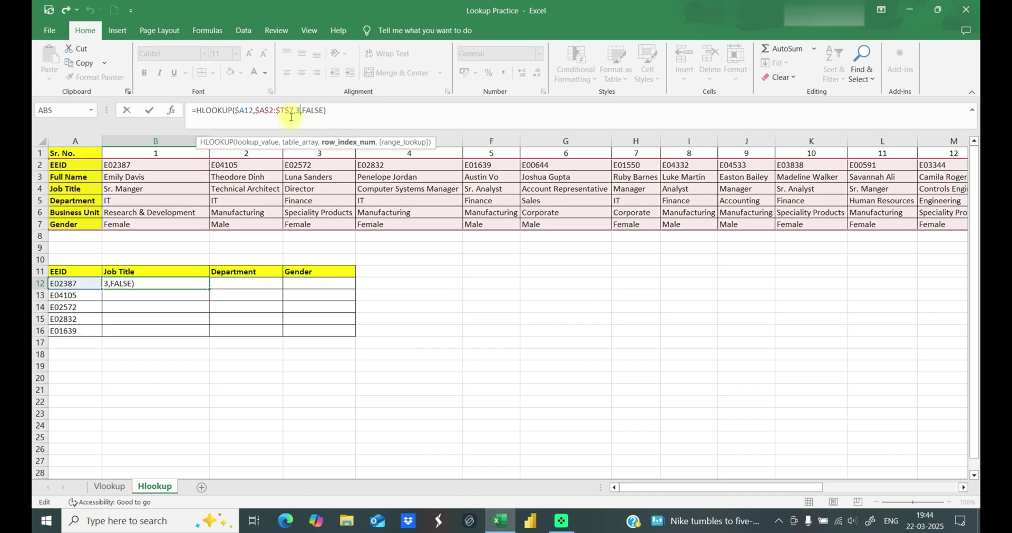
{"action": "key", "text": "BackSpace"}
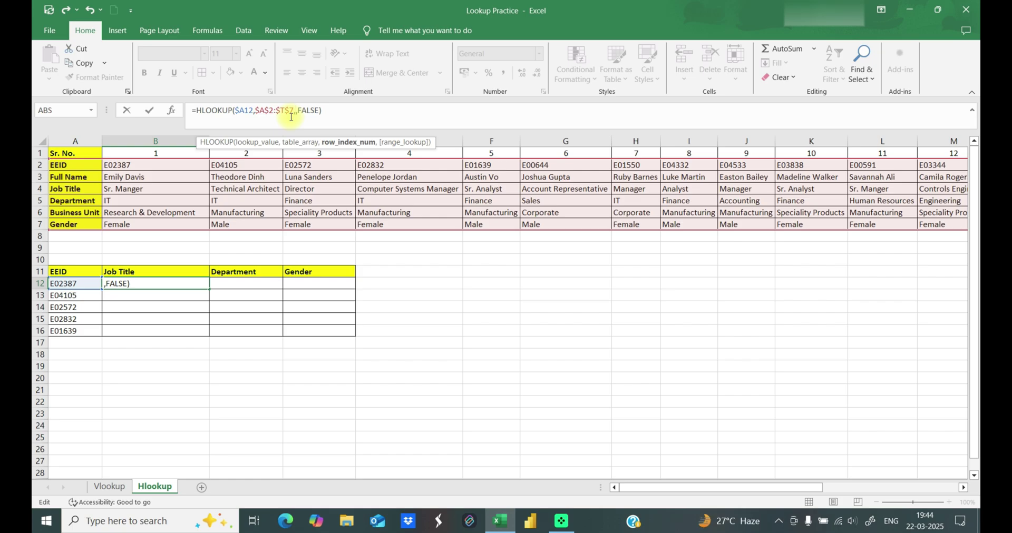
{"action": "type", "text": "MATCH"}
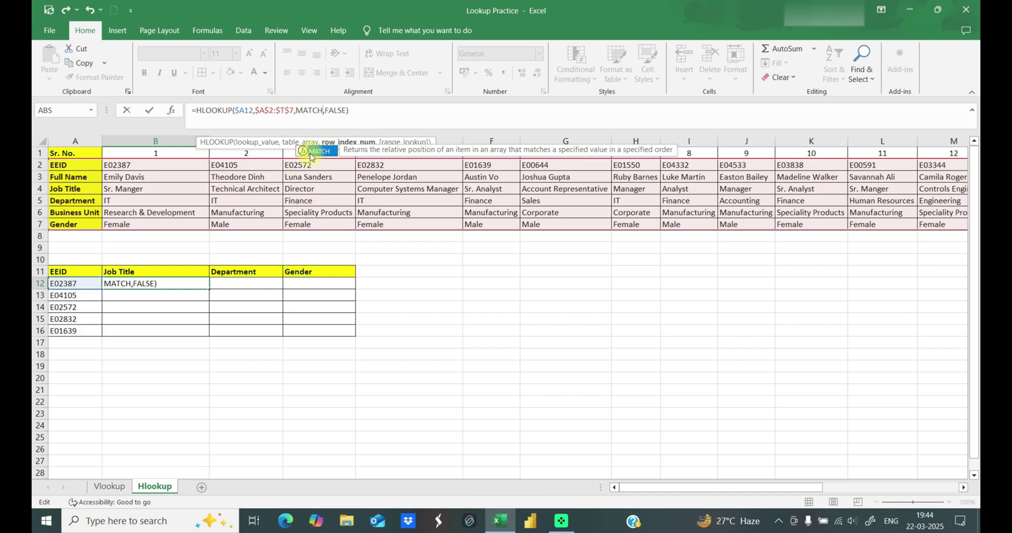
{"action": "key", "text": "Tab"}
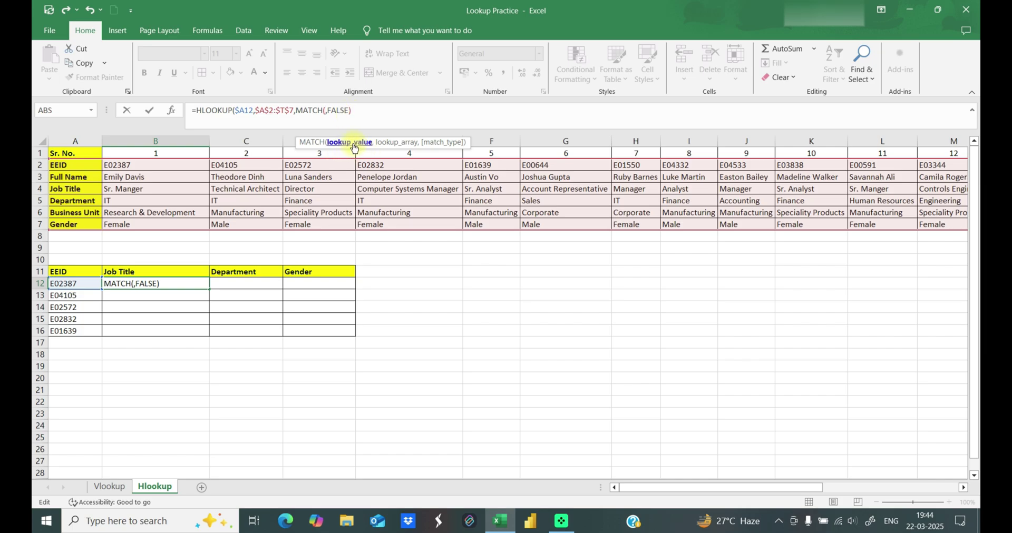
{"action": "left_click", "coordinate": [133, 271]}
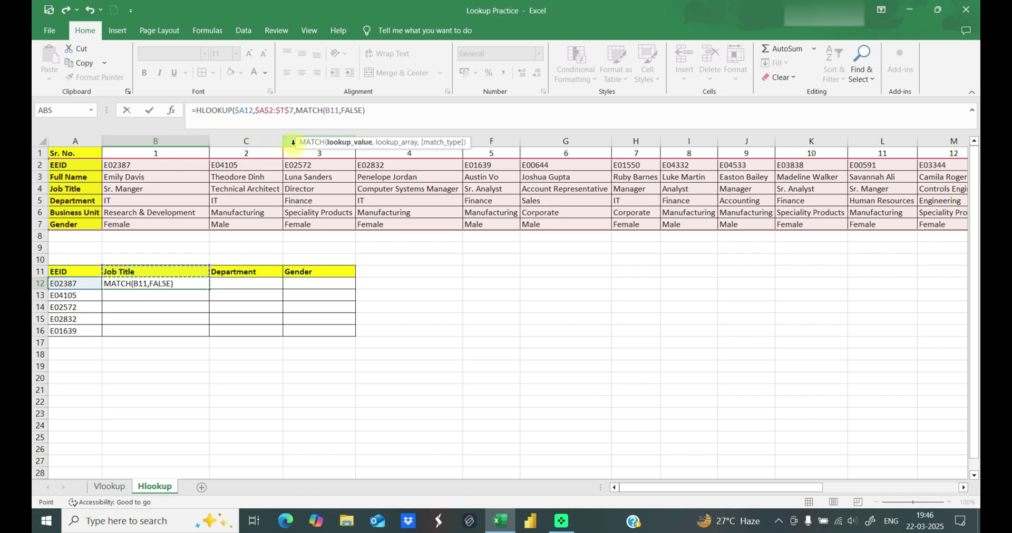
{"action": "left_click", "coordinate": [333, 110]}
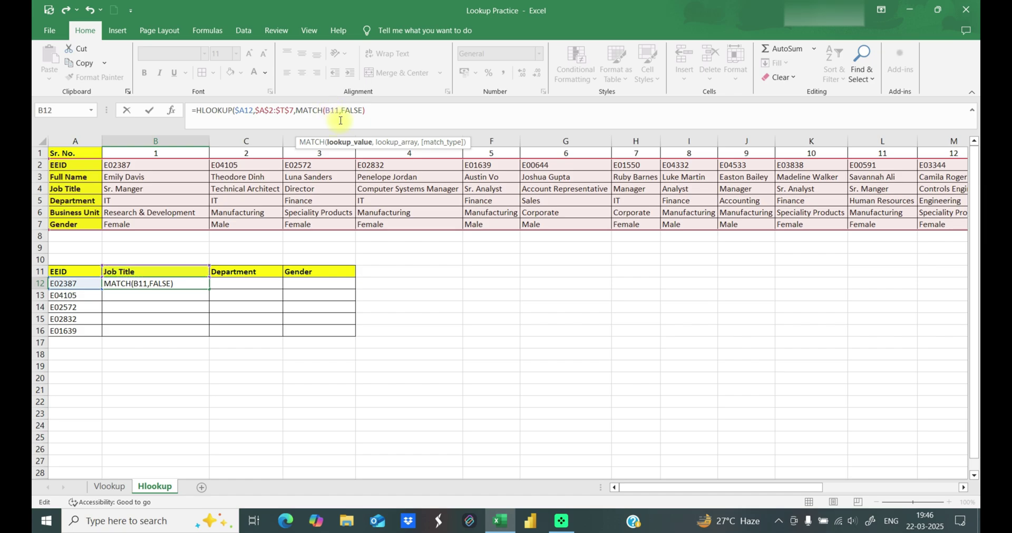
{"action": "type", "text": "$11"}
- Complete the MATCH in B12 with lookup array $A$2:$A$7 and exact match type 0, and enter the formula
{"action": "type", "text": ","}
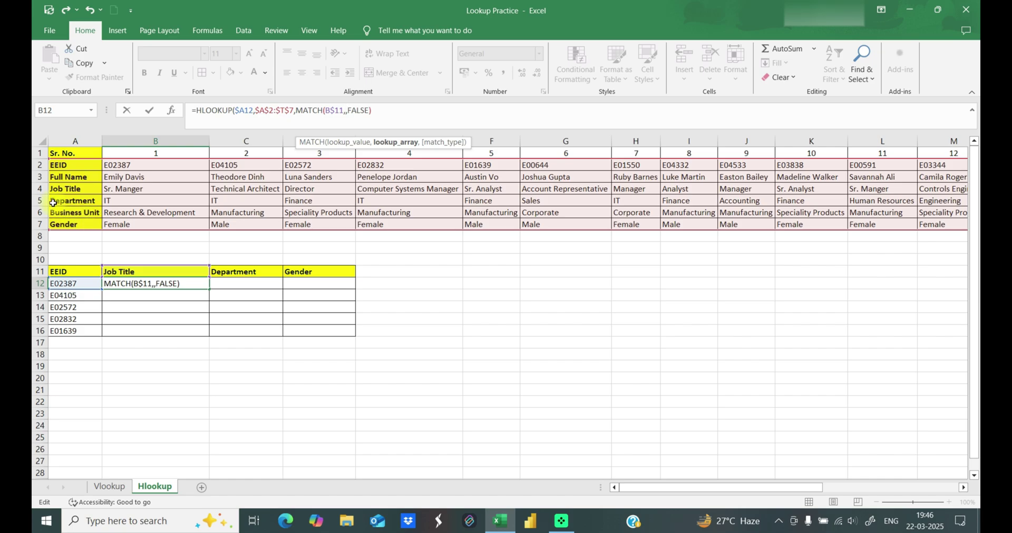
{"action": "left_click", "coordinate": [77, 166]}
{"action": "left_click_drag", "start_coordinate": [78, 166], "coordinate": [67, 225]}
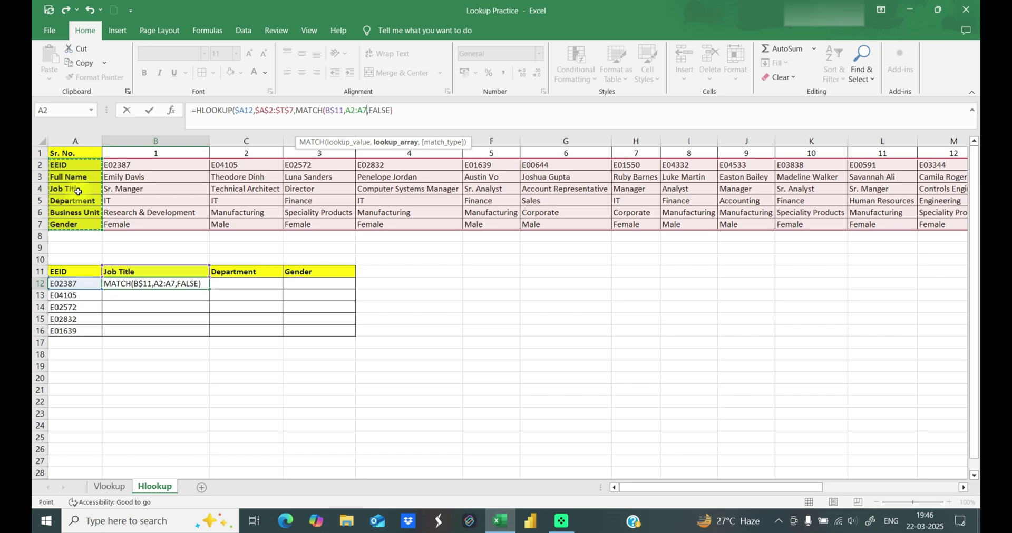
{"action": "key", "text": "F4"}
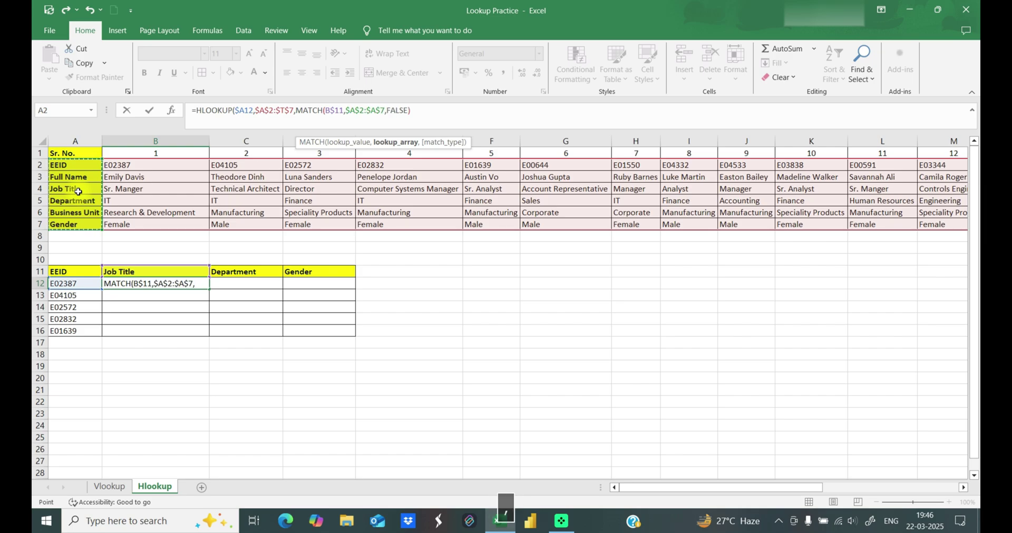
{"action": "type", "text": ","}
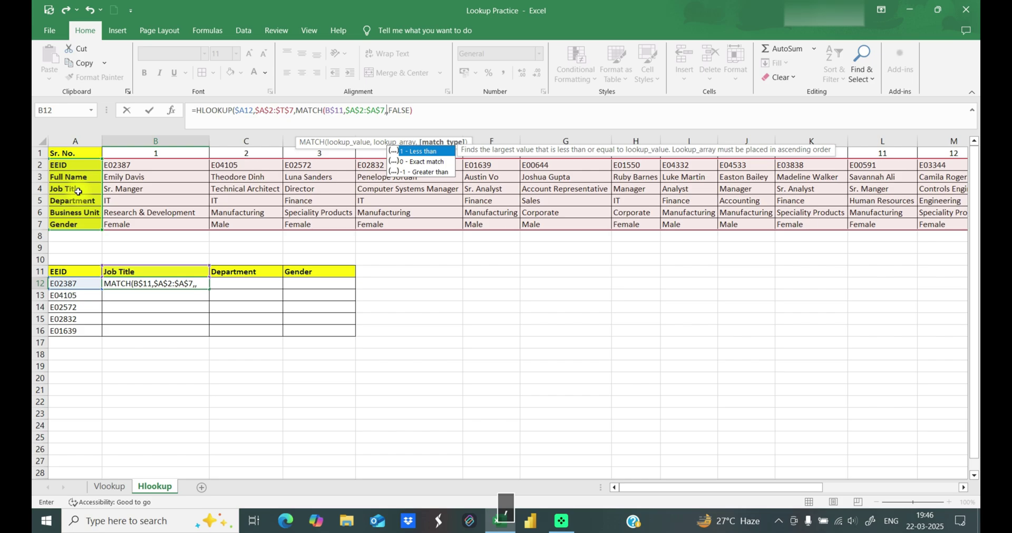
{"action": "left_click", "coordinate": [431, 164]}
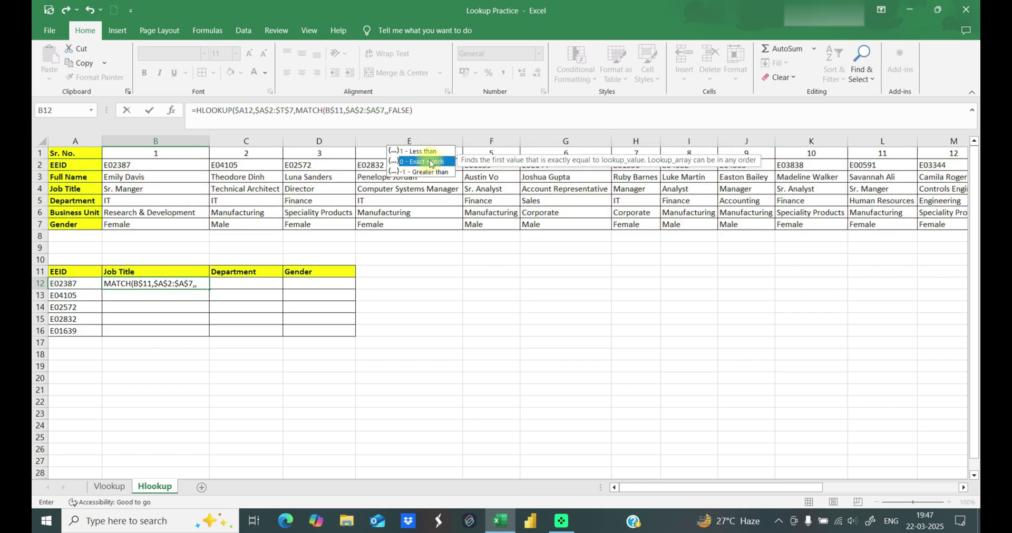
{"action": "key", "text": "Tab"}
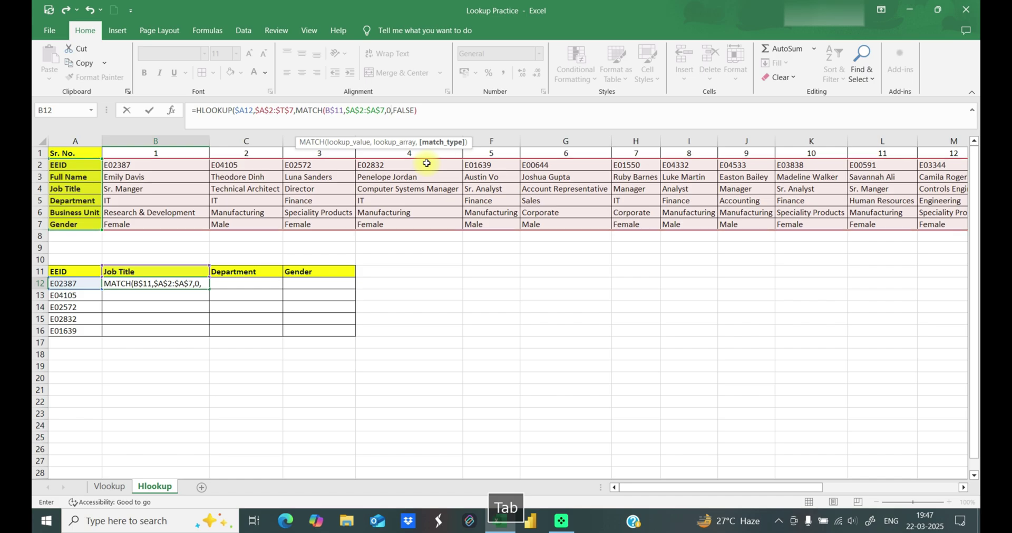
{"action": "type", "text": ")"}
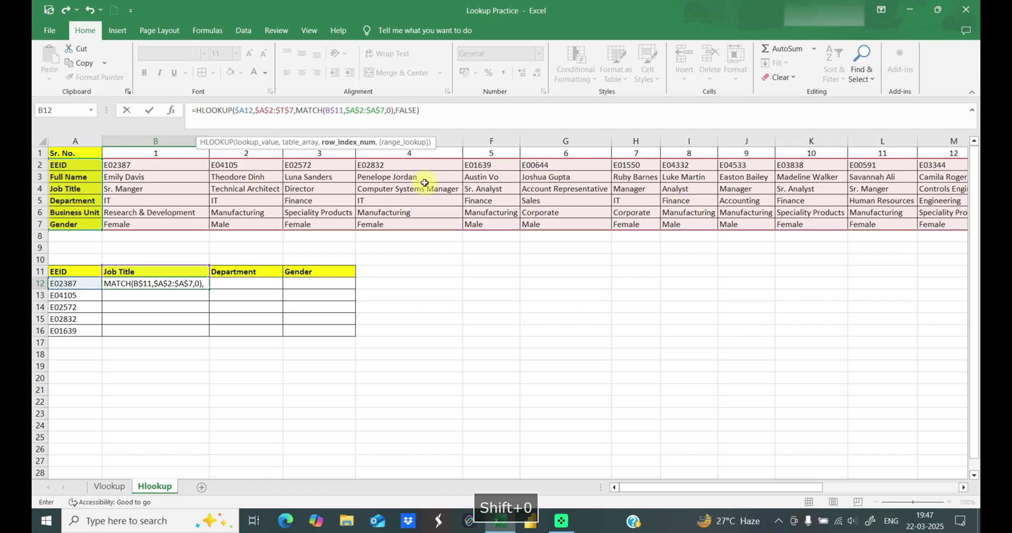
{"action": "key", "text": "Return"}
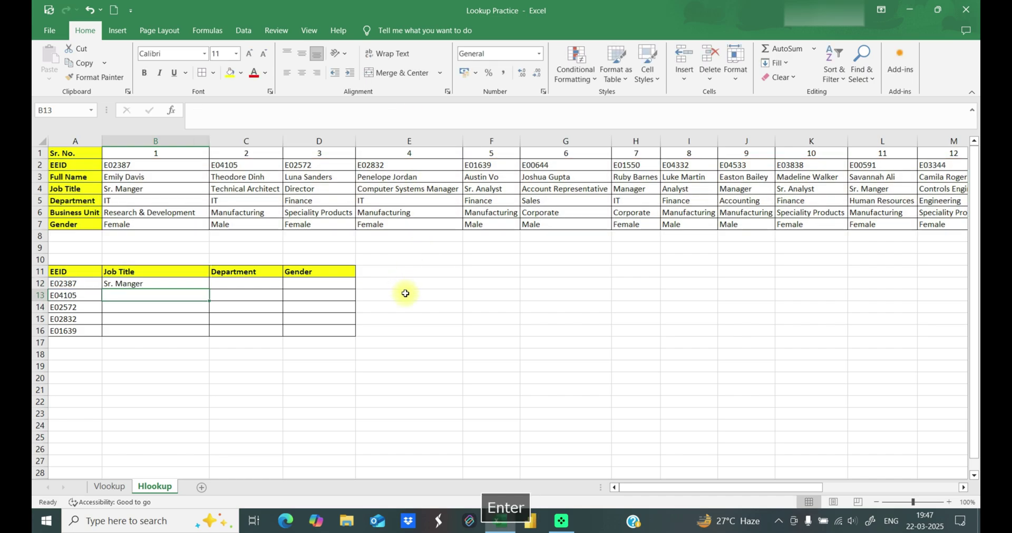
- Fill the B12 formula across to D12 and down through row 16
{"action": "left_click", "coordinate": [203, 288]}
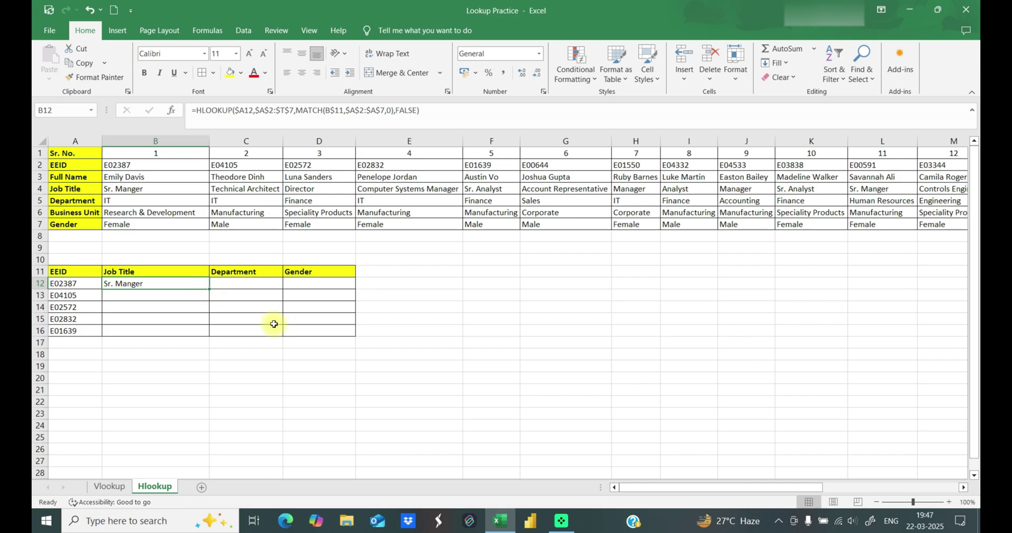
{"action": "left_click_drag", "start_coordinate": [209, 291], "coordinate": [339, 289]}
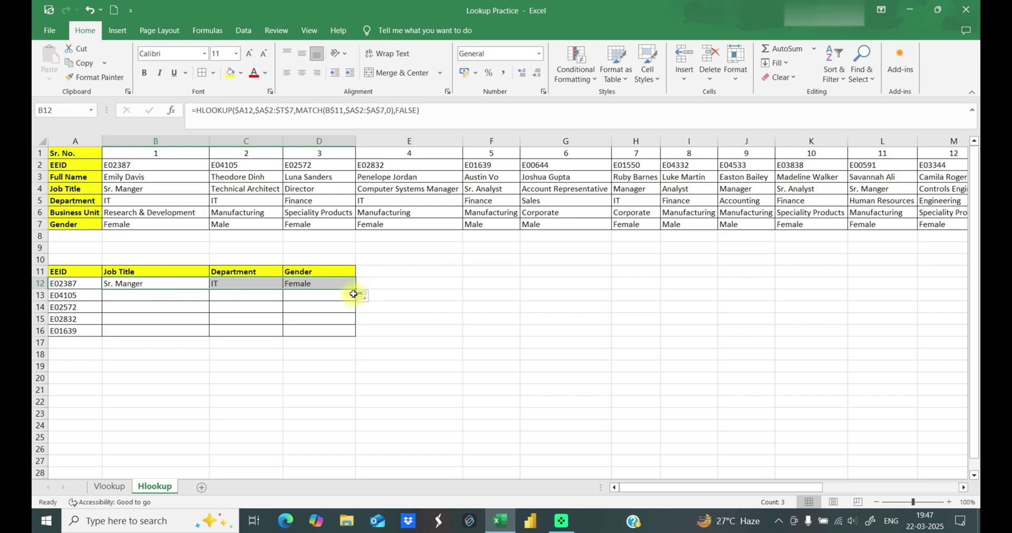
{"action": "double_click", "coordinate": [356, 289]}
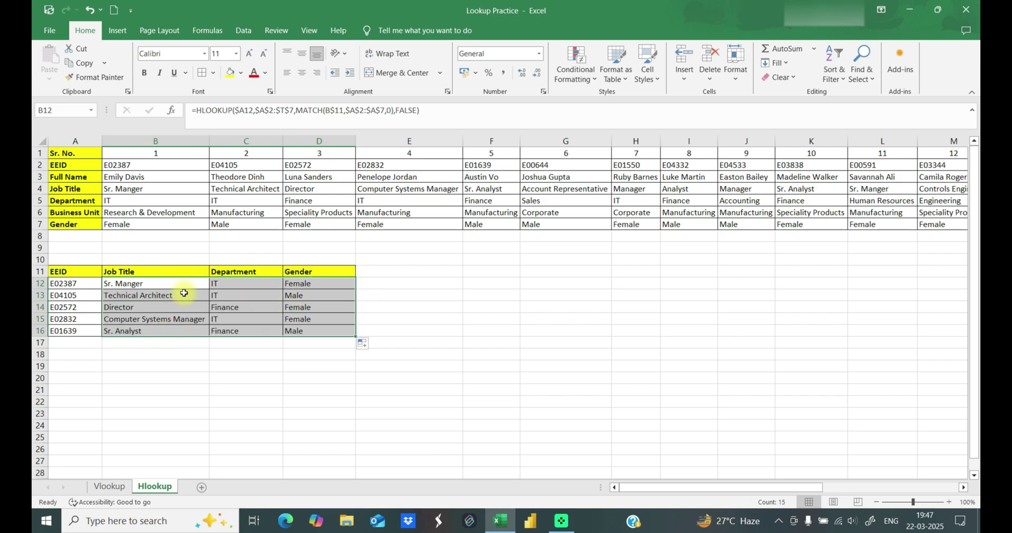